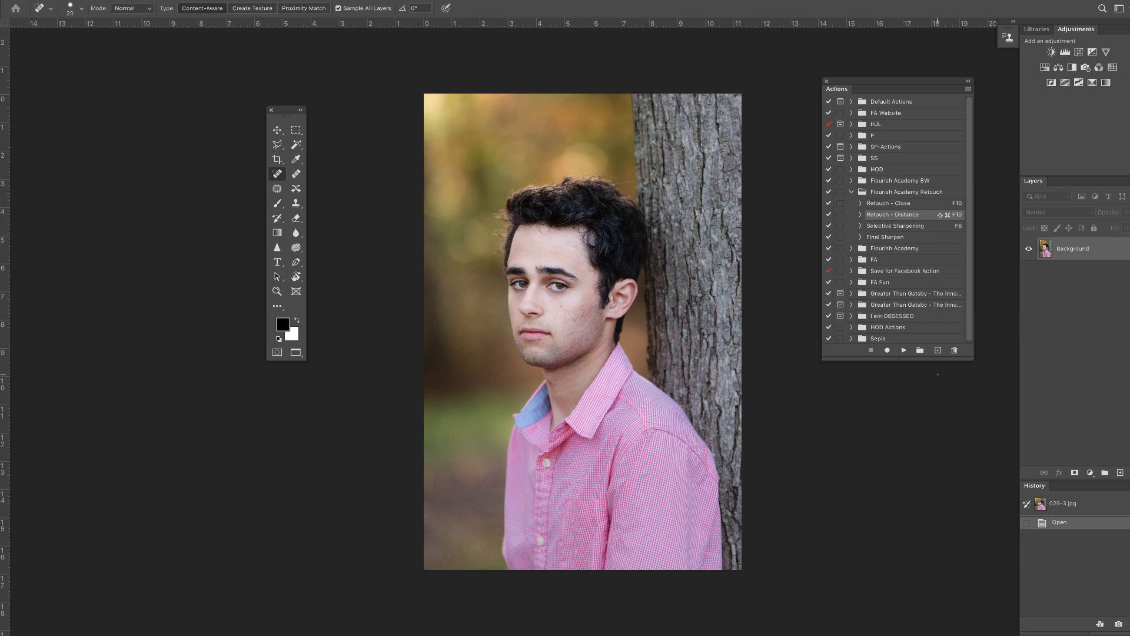
# Run the Retouch - Close action from the Flourish Academy Retouch set.
pyautogui.click(893, 220)
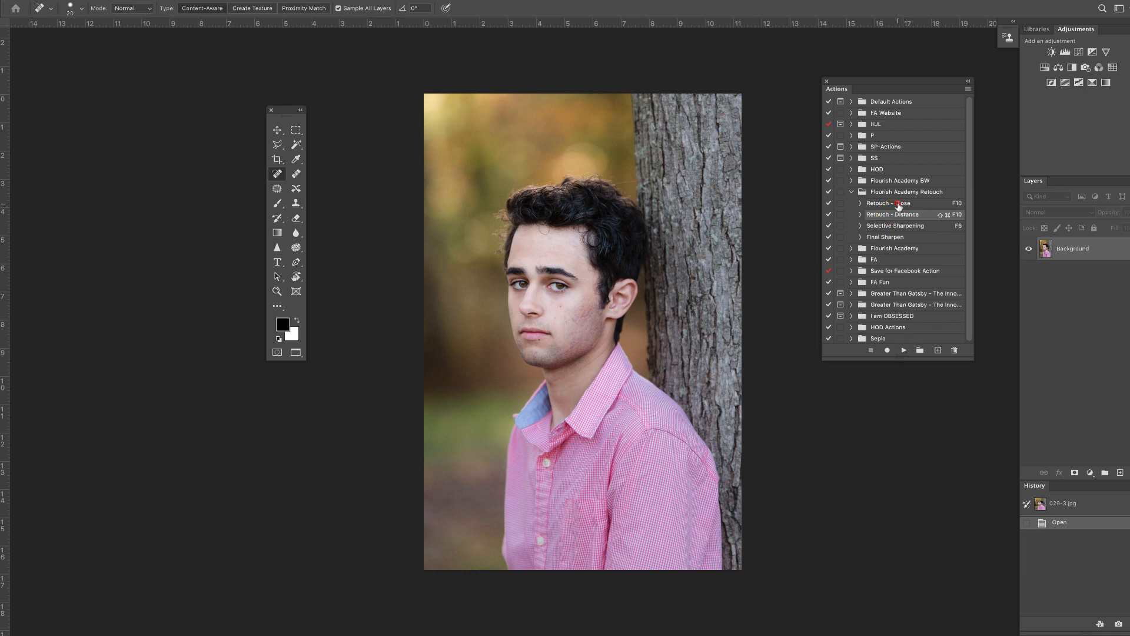
pyautogui.click(897, 205)
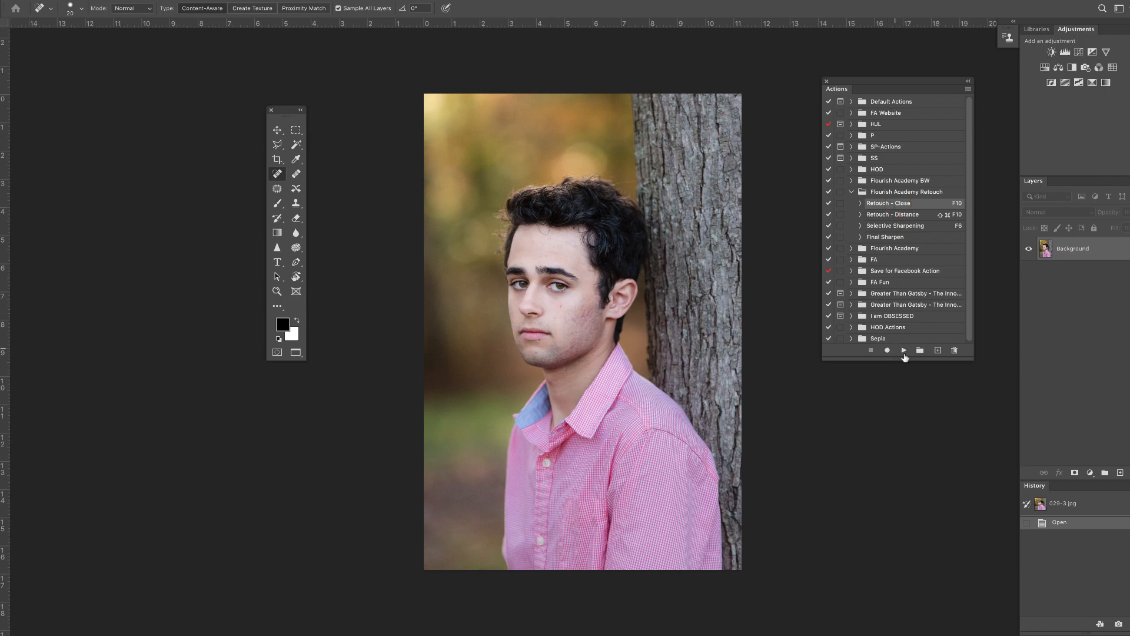
pyautogui.click(903, 350)
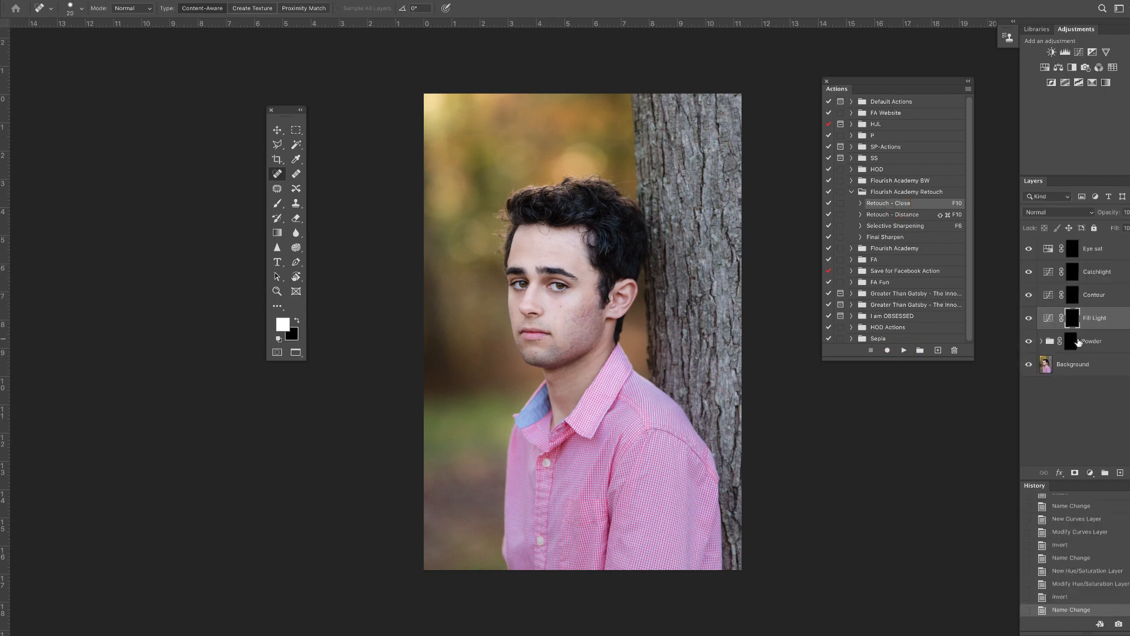
# Paint white on the Powder group's mask over the blemished cheek and jaw with the Brush tool.
pyautogui.click(1070, 343)
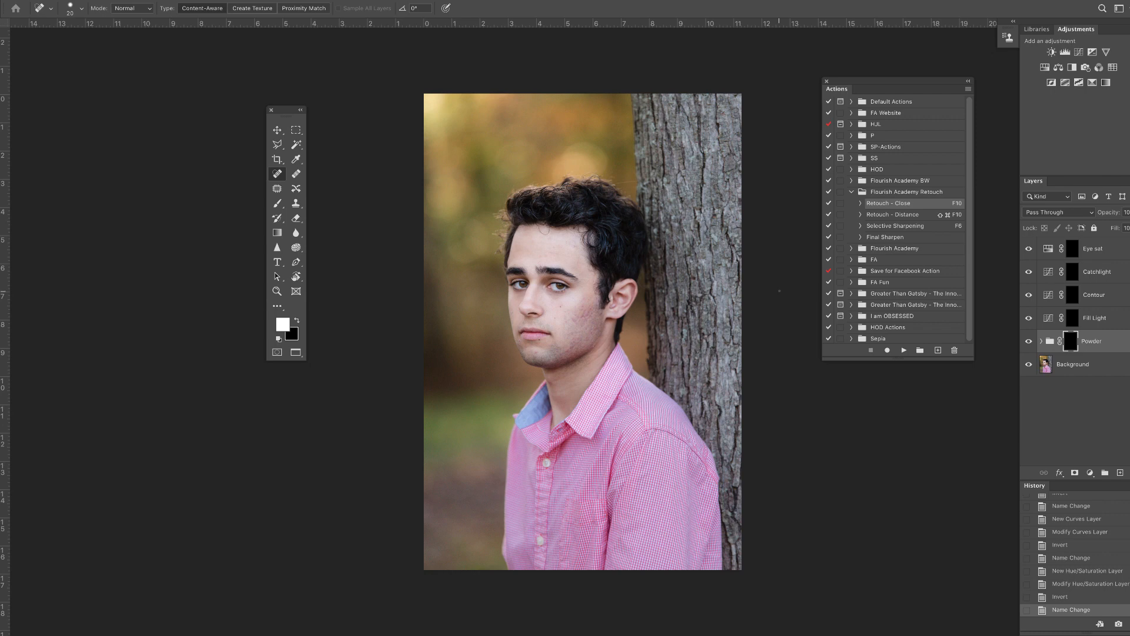
pyautogui.hotkey('ctrl', '+')
pyautogui.hotkey('ctrl', '+')
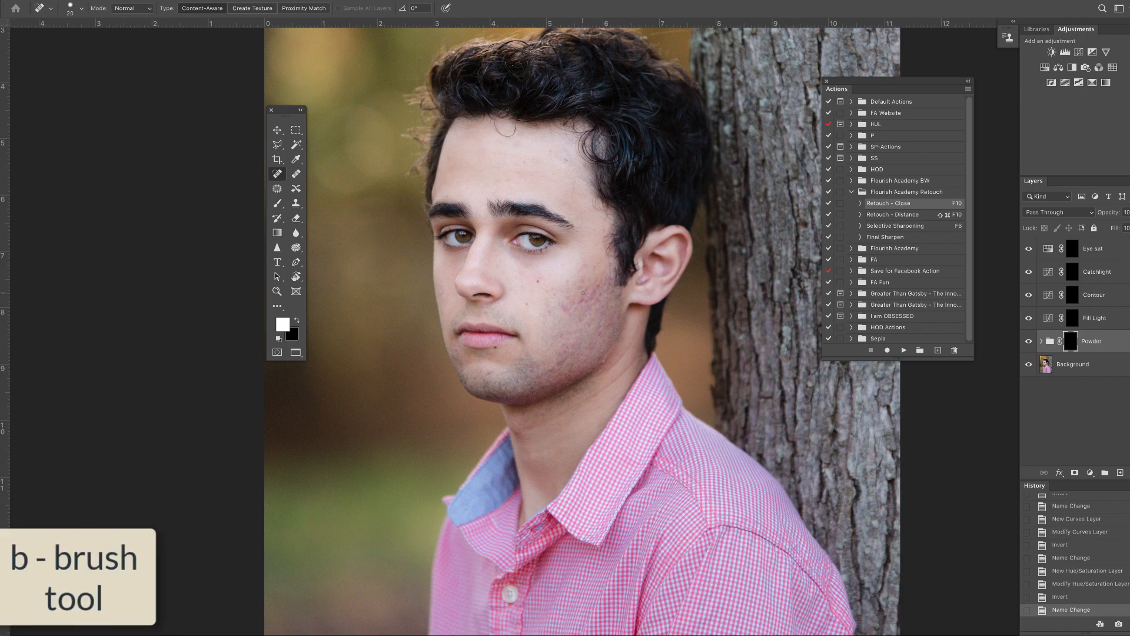
pyautogui.press('b')
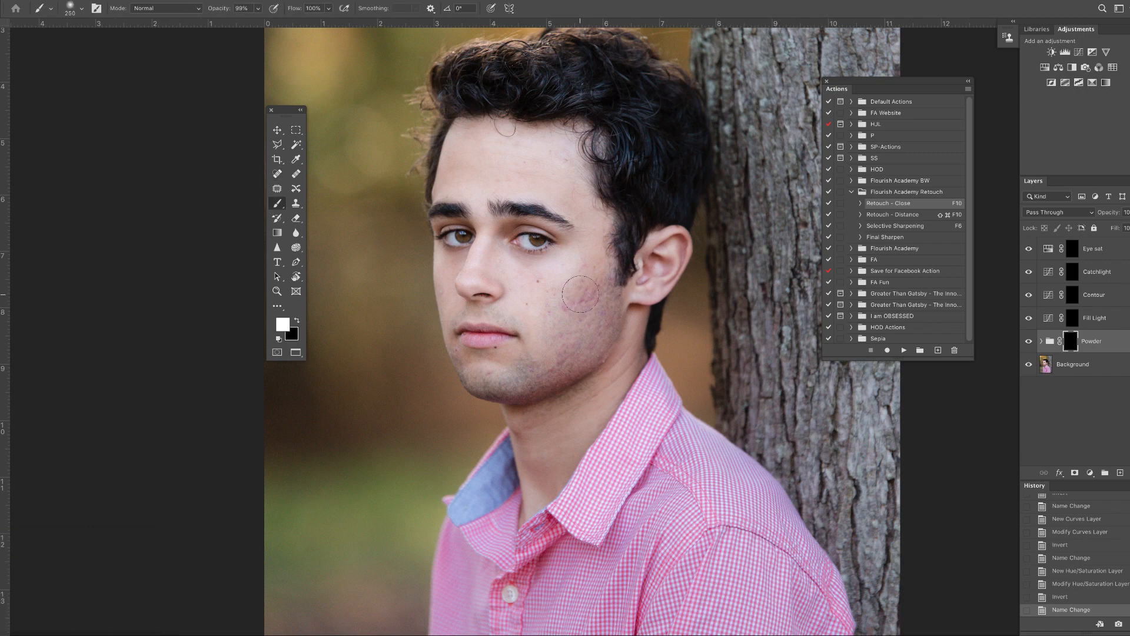
pyautogui.moveTo(580, 295)
pyautogui.mouseDown()
pyautogui.moveTo(554, 319)
pyautogui.moveTo(589, 274)
pyautogui.moveTo(585, 312)
pyautogui.moveTo(559, 346)
pyautogui.moveTo(600, 287)
pyautogui.moveTo(581, 334)
pyautogui.moveTo(546, 370)
pyautogui.moveTo(528, 370)
pyautogui.moveTo(546, 297)
pyautogui.moveTo(576, 277)
pyautogui.moveTo(592, 299)
pyautogui.moveTo(570, 324)
pyautogui.moveTo(600, 299)
pyautogui.moveTo(559, 378)
pyautogui.moveTo(547, 374)
pyautogui.moveTo(556, 350)
pyautogui.mouseUp()
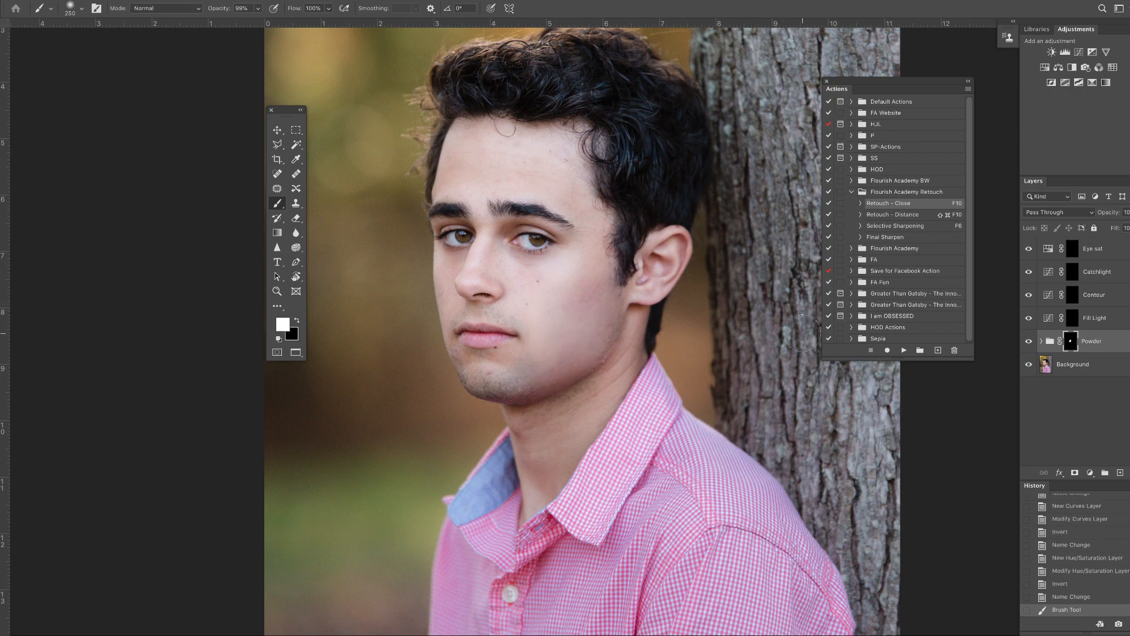
# Compare the cheek closely with the Powder group hidden and shown.
pyautogui.hotkey('ctrl', '+')
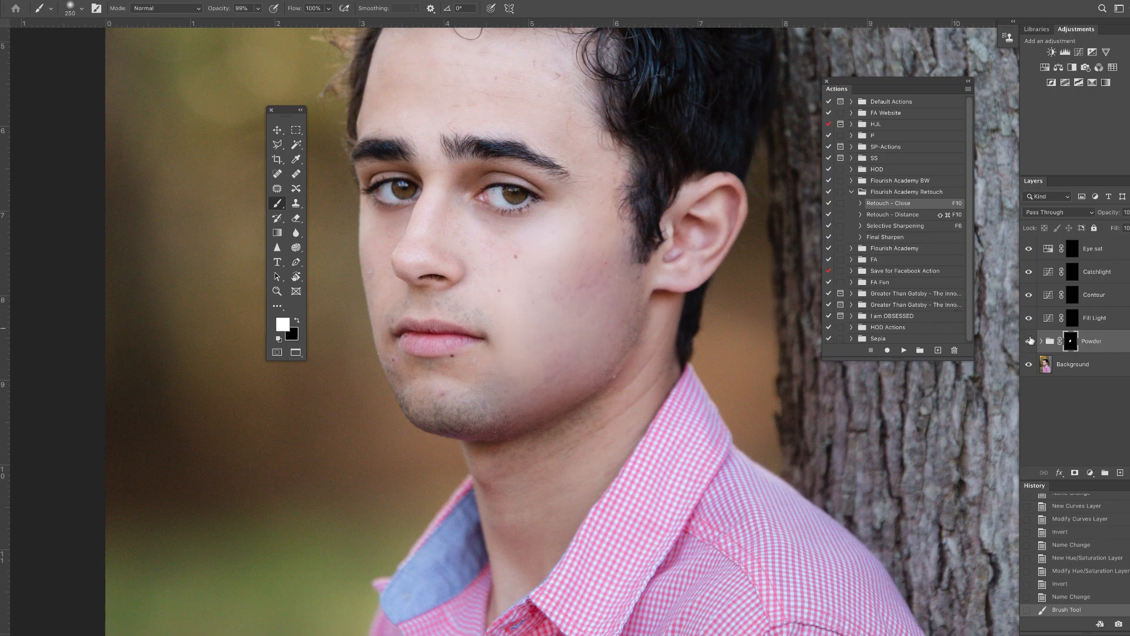
pyautogui.click(1029, 340)
pyautogui.click(1029, 342)
pyautogui.click(1030, 341)
pyautogui.click(1029, 341)
# Delete the Eye sat, Catchlight, Contour and Fill Light layers and the Powder group, keeping only the Background.
pyautogui.click(1089, 249)
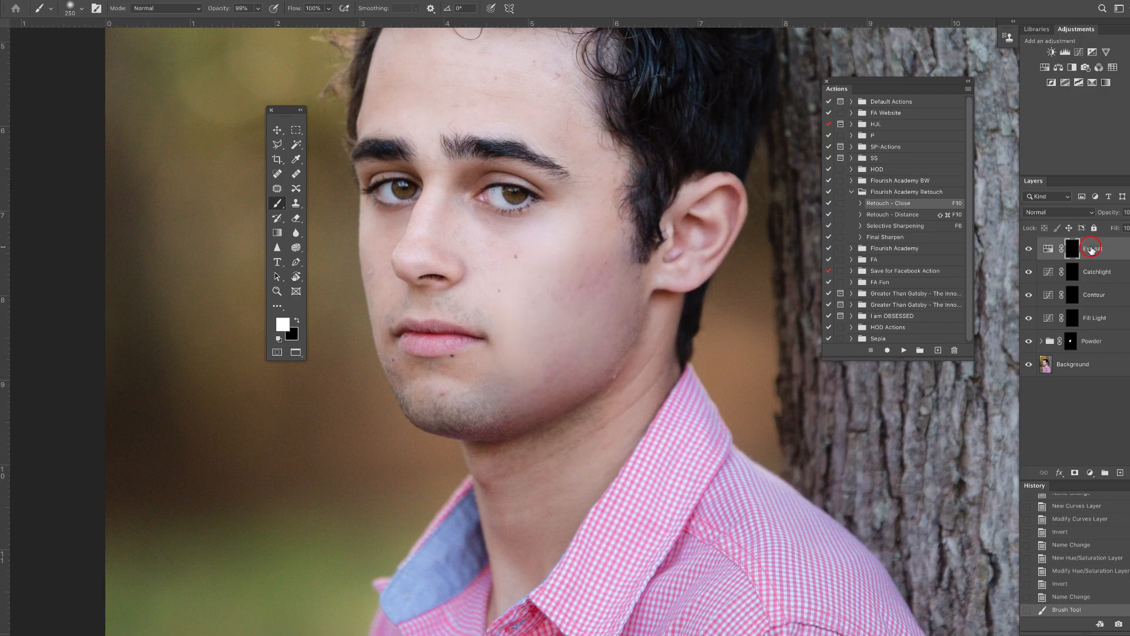
pyautogui.press('BackSpace')
pyautogui.press('BackSpace')
pyautogui.press('BackSpace')
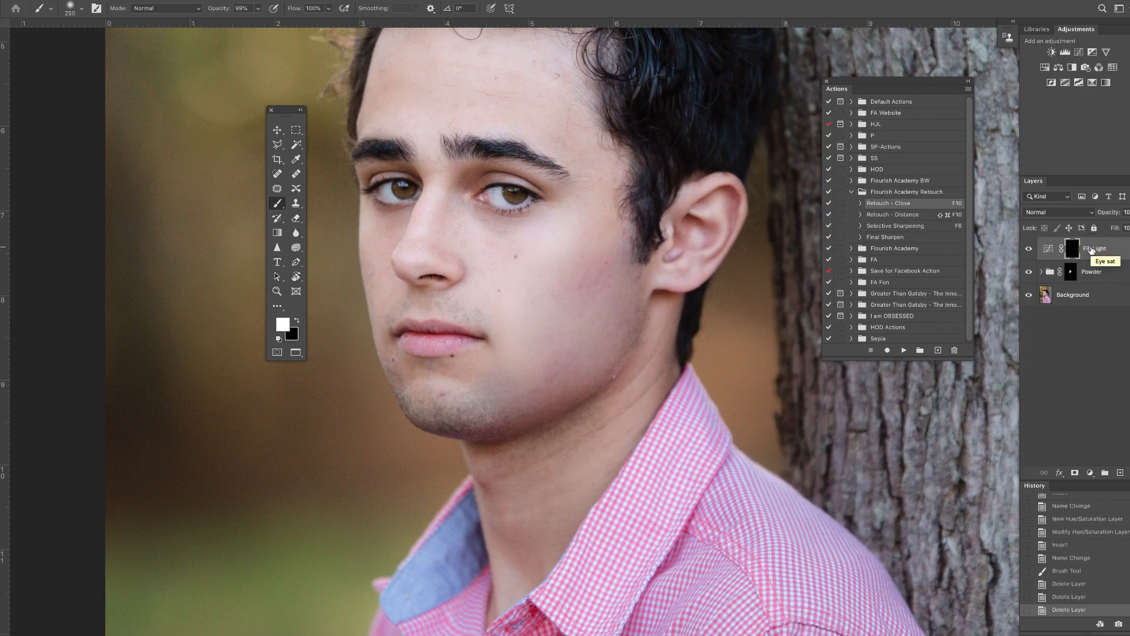
pyautogui.press('BackSpace')
pyautogui.press('BackSpace')
pyautogui.press('x')
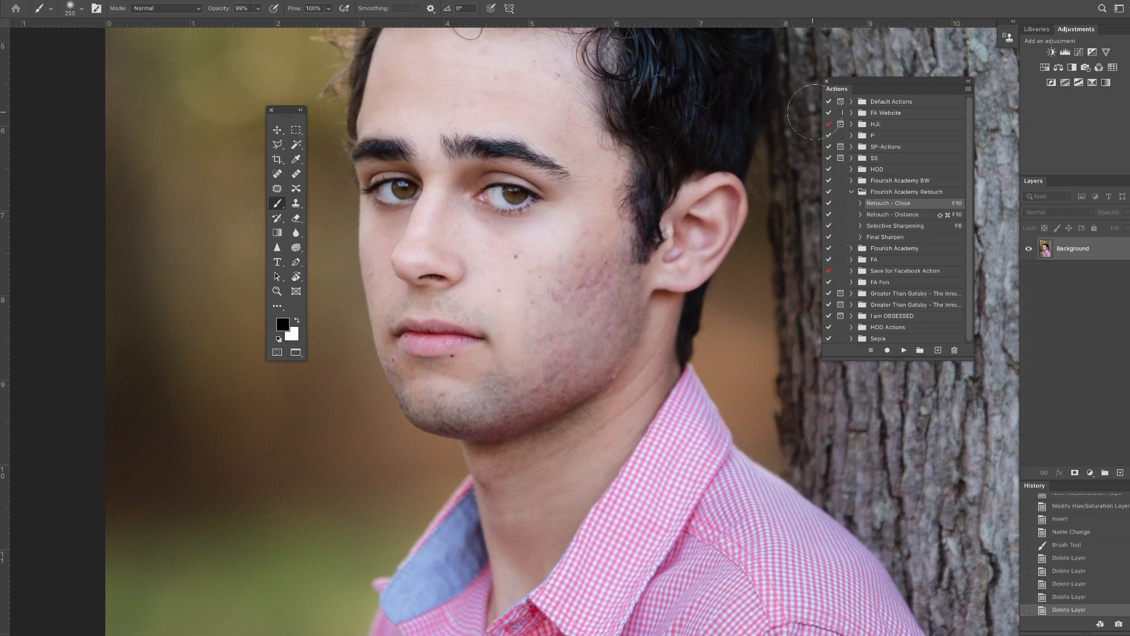
# Close the Actions panel and duplicate the Background layer.
pyautogui.click(826, 81)
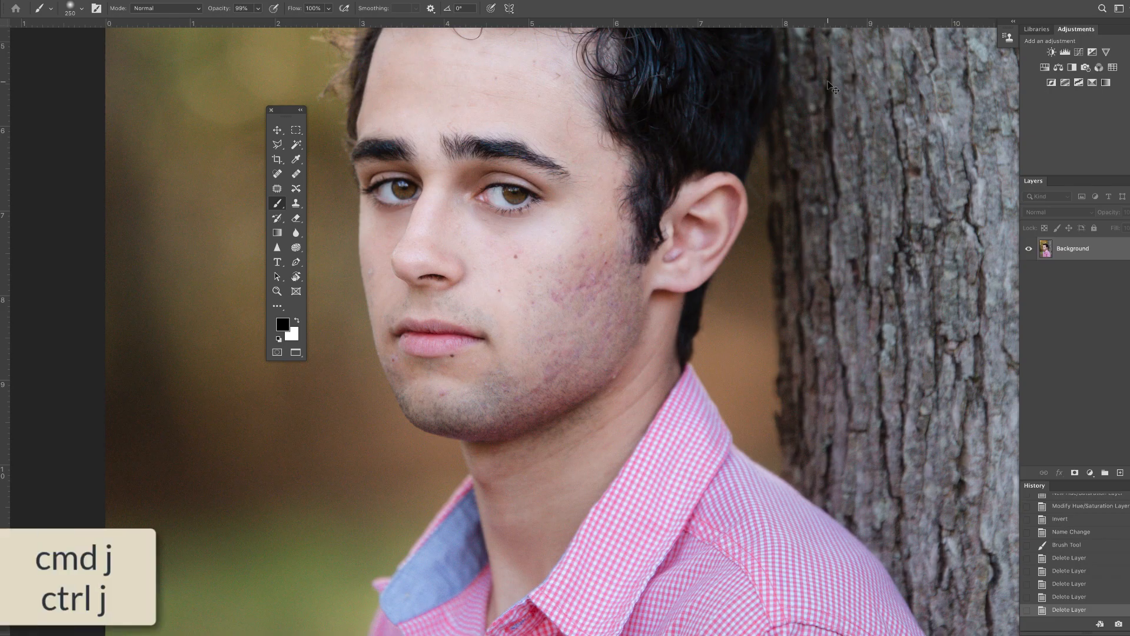
pyautogui.hotkey('ctrl', 'j')
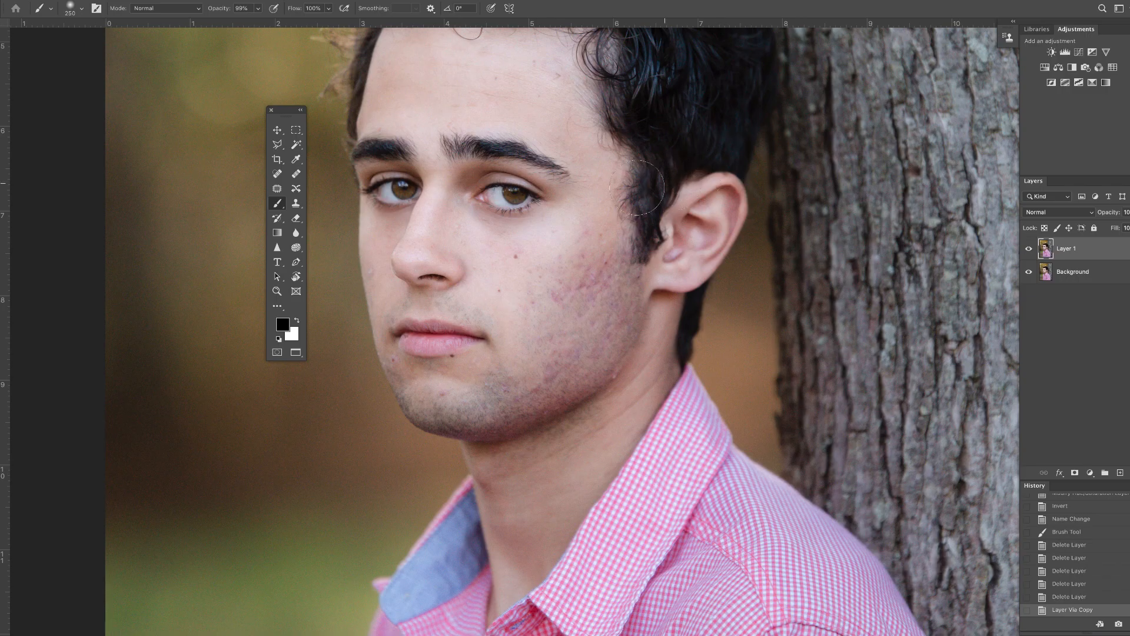
# Heal the blemish on the jaw edge and the red spots on the upper cheek with a size 30 Spot Healing Brush.
pyautogui.press('j')
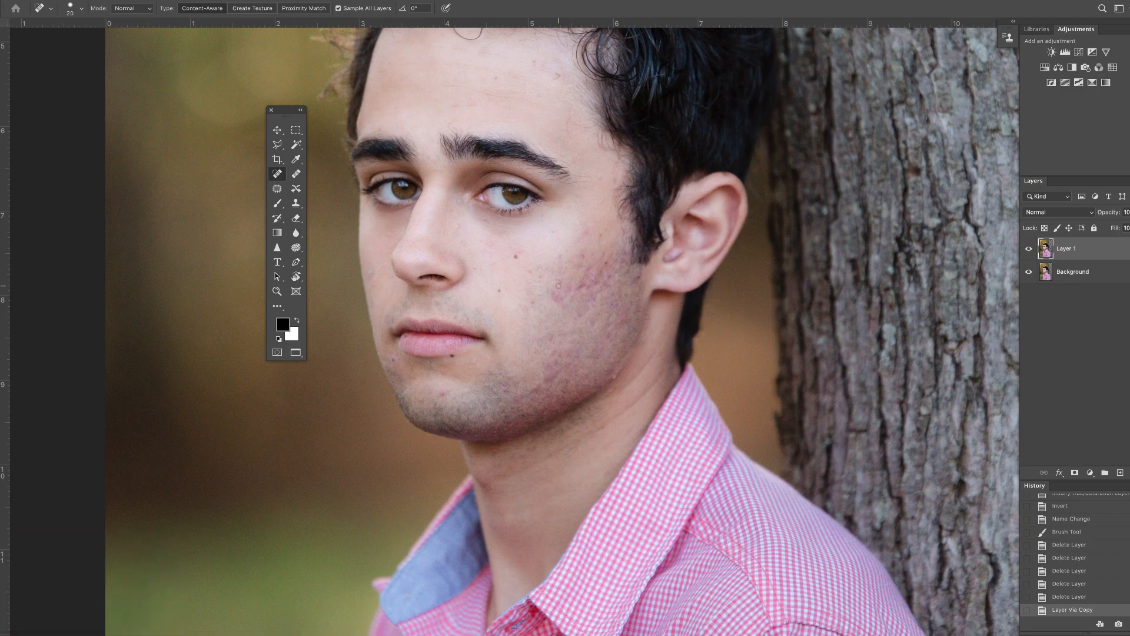
pyautogui.press(']')
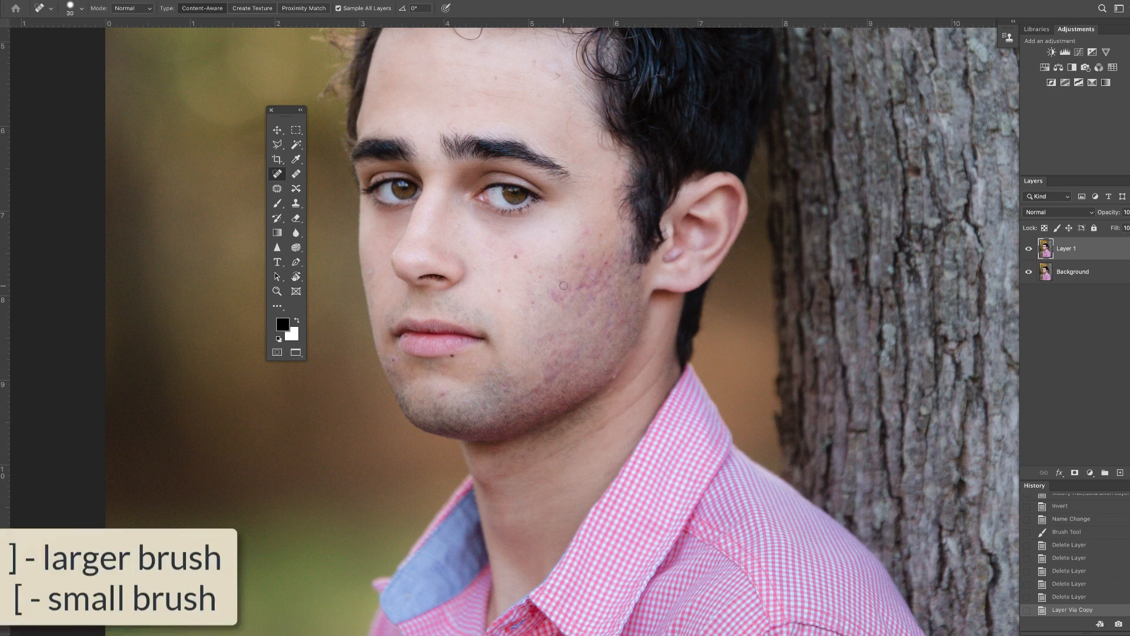
pyautogui.scroll(2, 563, 285)
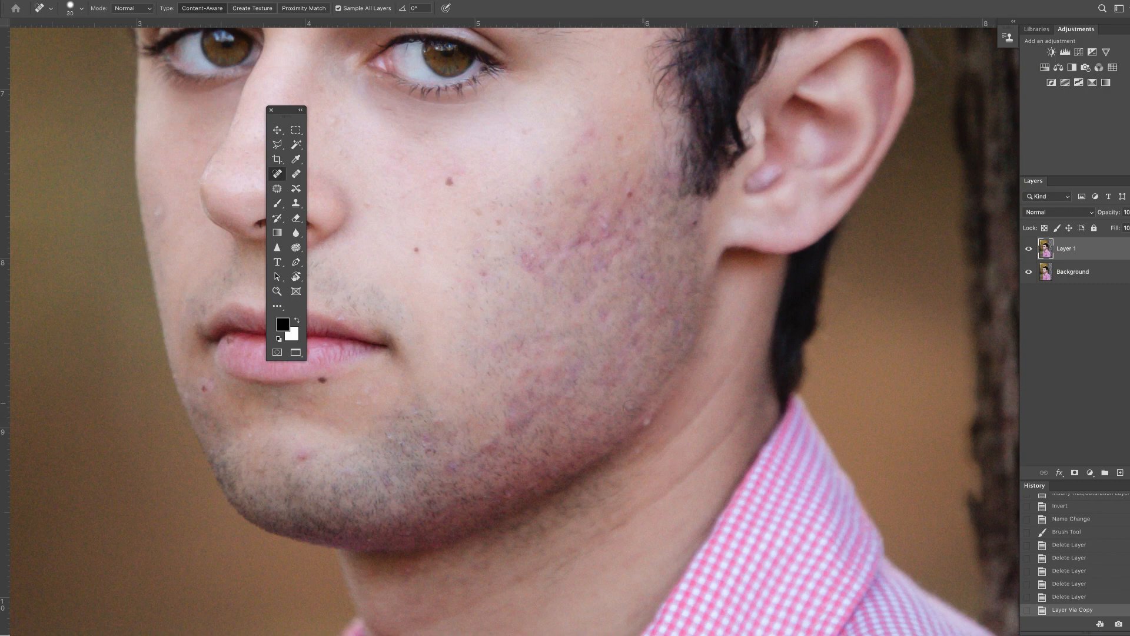
pyautogui.click(640, 422)
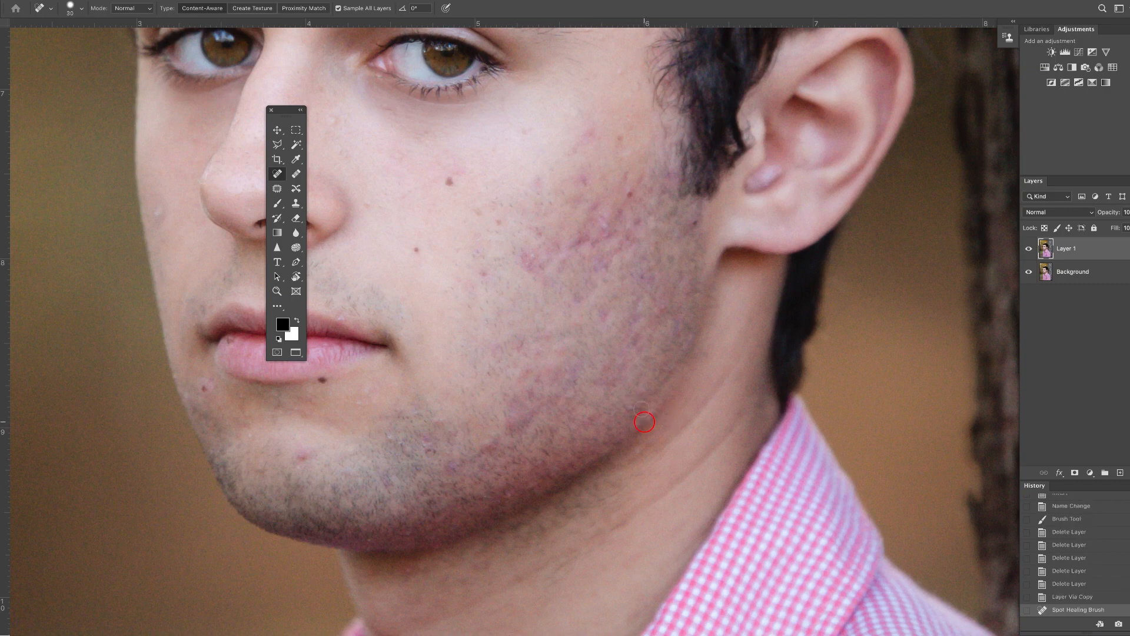
pyautogui.click(529, 255)
pyautogui.click(582, 235)
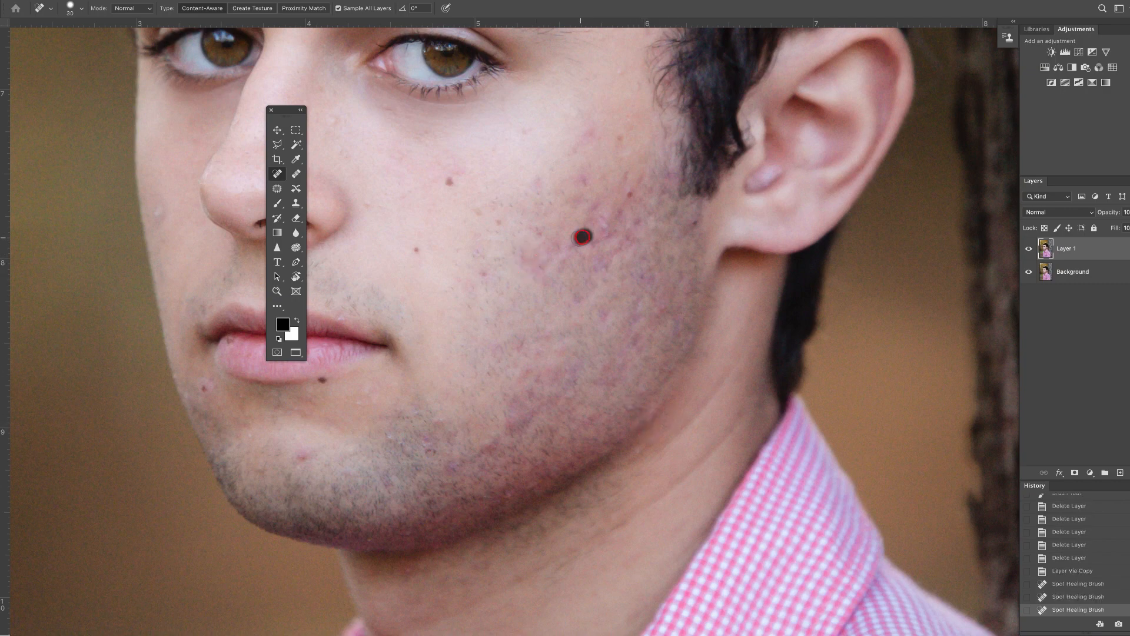
pyautogui.click(603, 220)
pyautogui.click(607, 234)
pyautogui.click(602, 235)
pyautogui.click(597, 238)
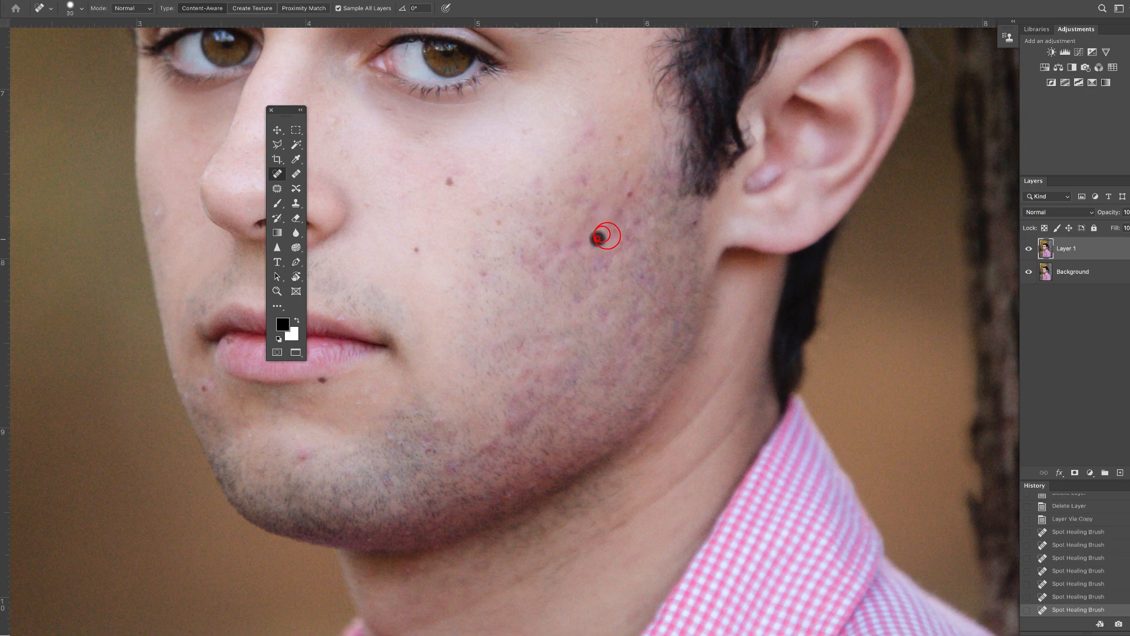
pyautogui.click(594, 202)
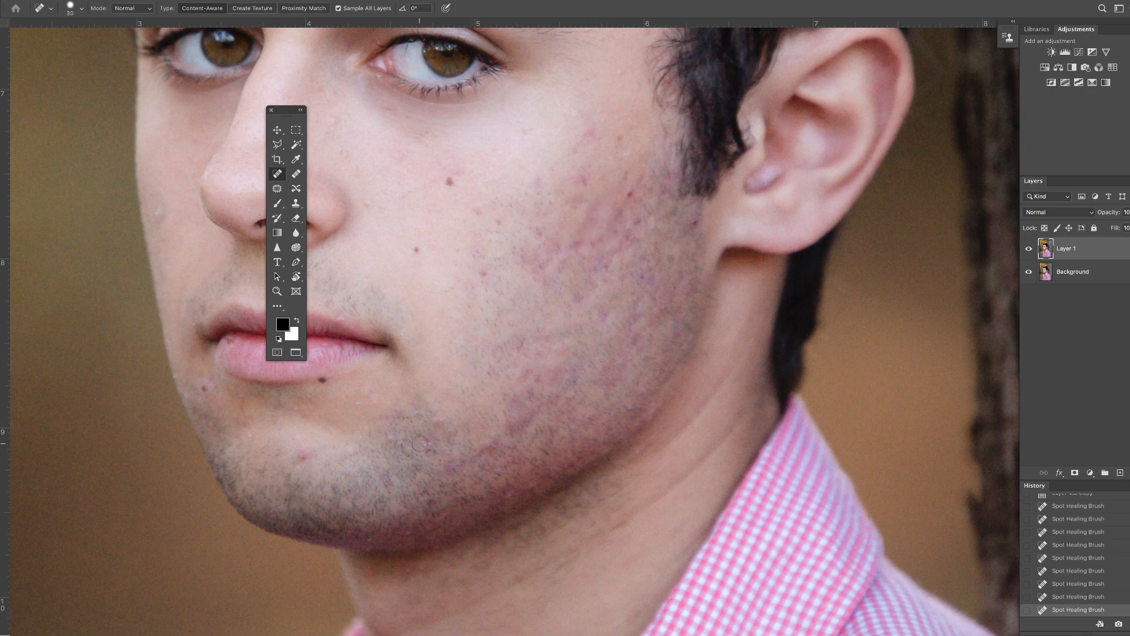
# Spot-heal the blemishes along the chin and lower jaw, plus more red marks on the cheek near the ear.
pyautogui.click(423, 442)
pyautogui.click(440, 419)
pyautogui.click(205, 387)
pyautogui.click(455, 463)
pyautogui.click(497, 447)
pyautogui.click(498, 447)
pyautogui.click(528, 413)
pyautogui.click(597, 263)
pyautogui.click(622, 212)
pyautogui.click(619, 223)
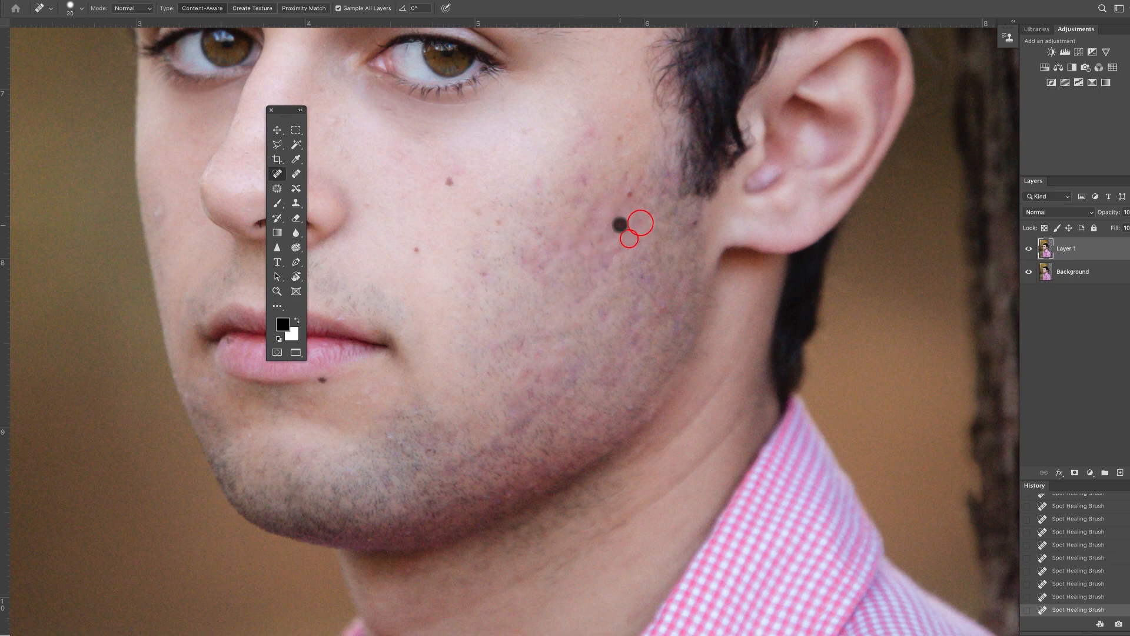
# Spot-heal the remaining distinct marks below the eye, across the middle of the cheek and along the jawline.
pyautogui.click(582, 182)
pyautogui.click(534, 181)
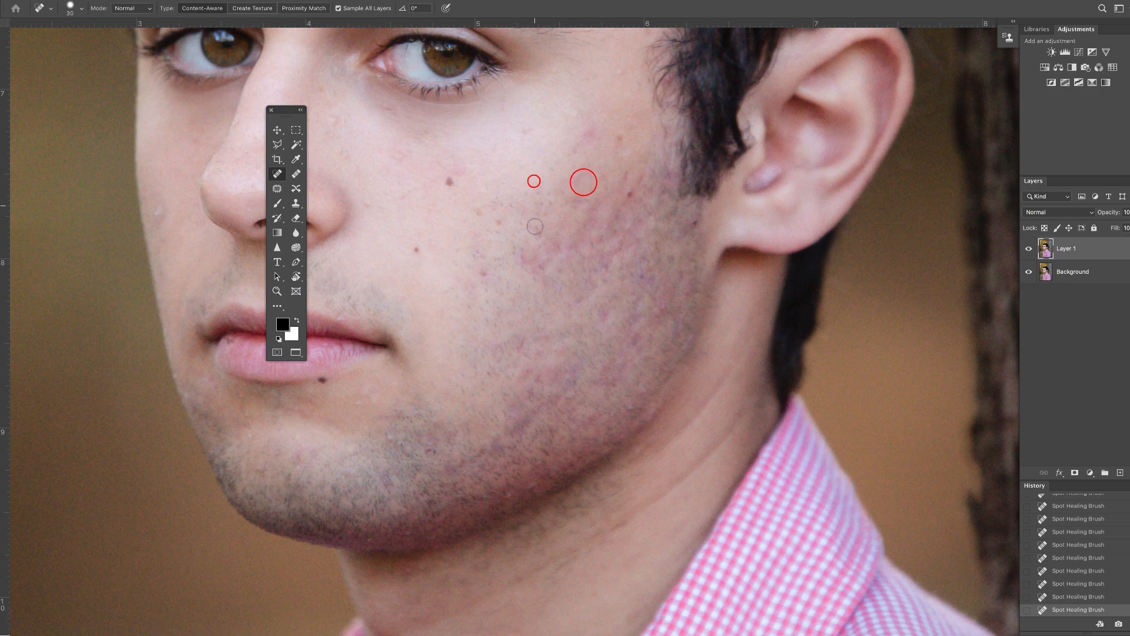
pyautogui.click(536, 227)
pyautogui.click(559, 246)
pyautogui.click(628, 406)
pyautogui.click(479, 451)
pyautogui.click(449, 461)
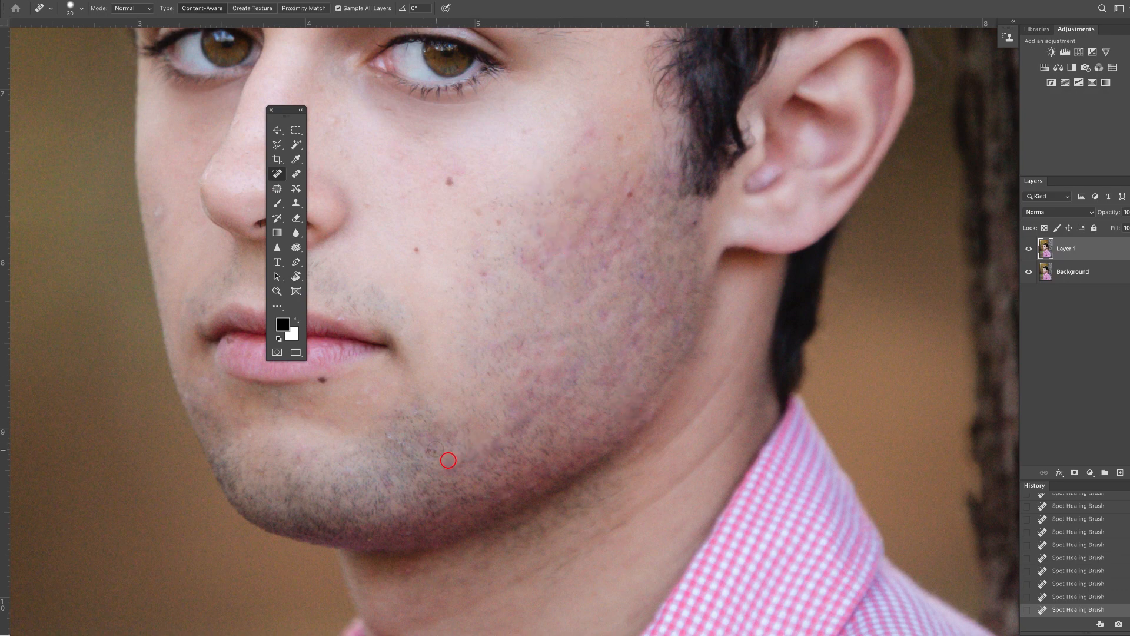
pyautogui.click(604, 314)
pyautogui.click(644, 276)
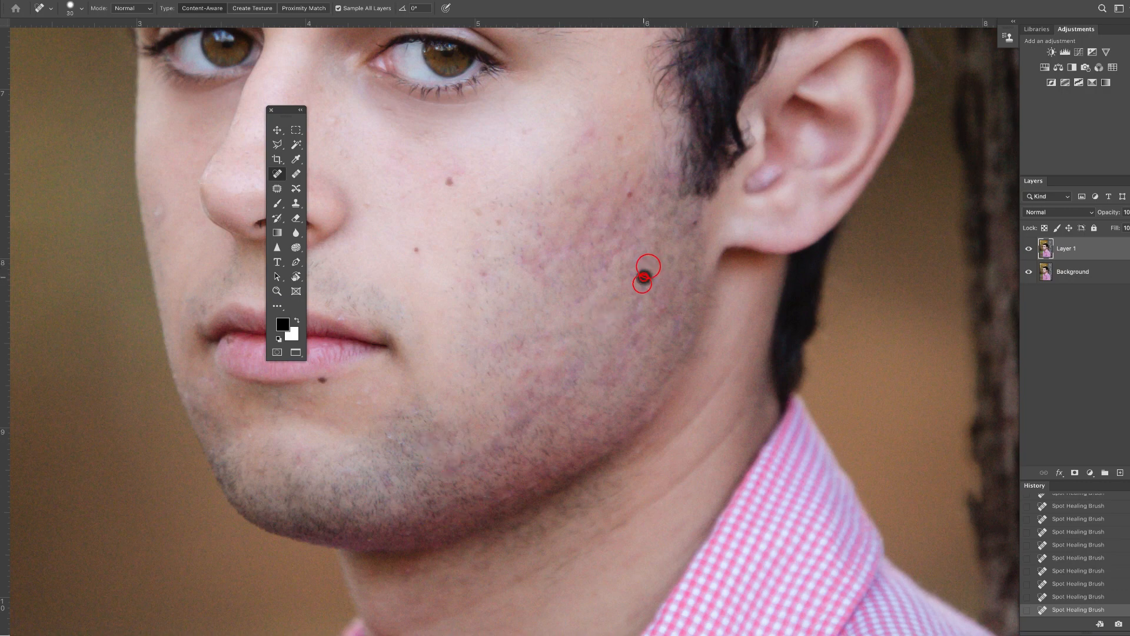
# Compare the face before and after spot healing by hiding and showing Layer 1.
pyautogui.click(1029, 248)
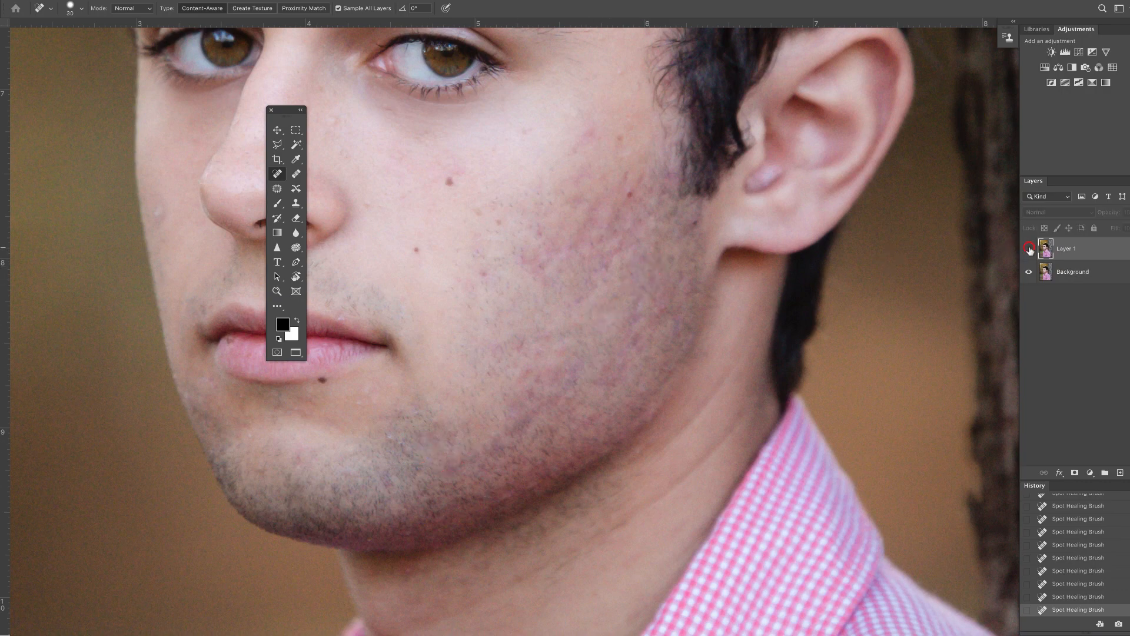
pyautogui.click(1029, 249)
pyautogui.hotkey('ctrl', '-')
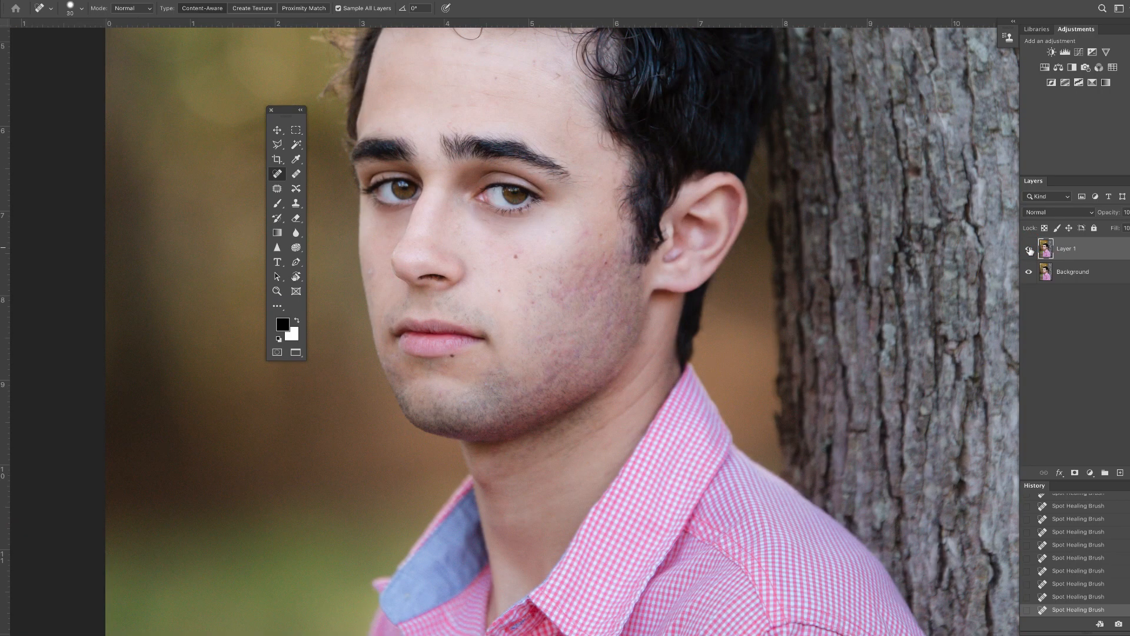
pyautogui.click(1029, 249)
pyautogui.click(1029, 249)
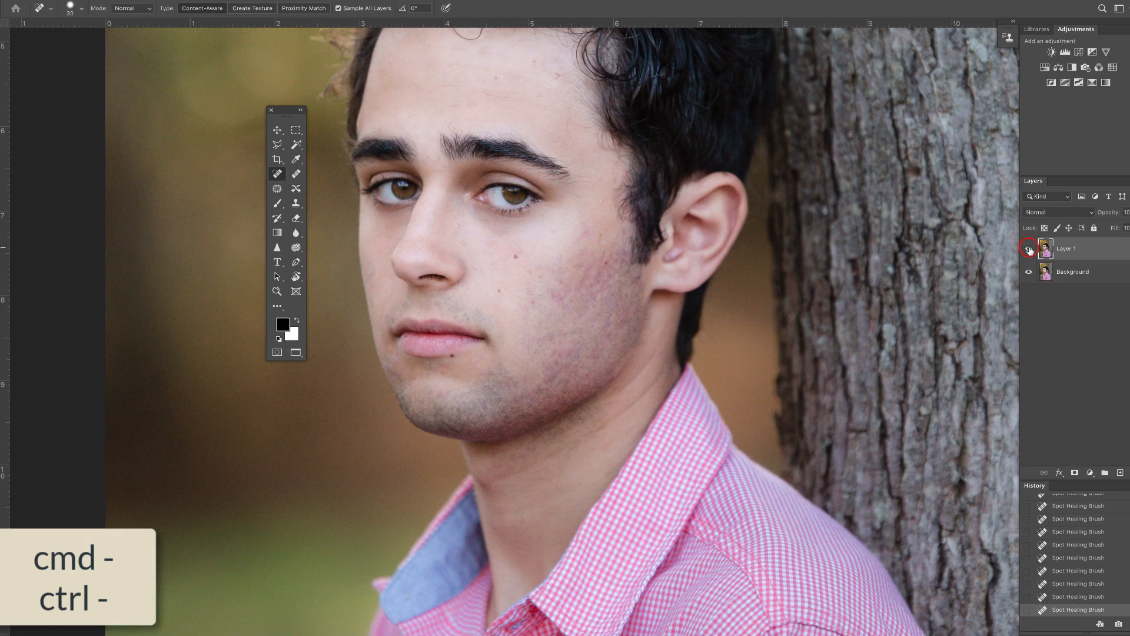
pyautogui.click(1029, 249)
pyautogui.click(1029, 248)
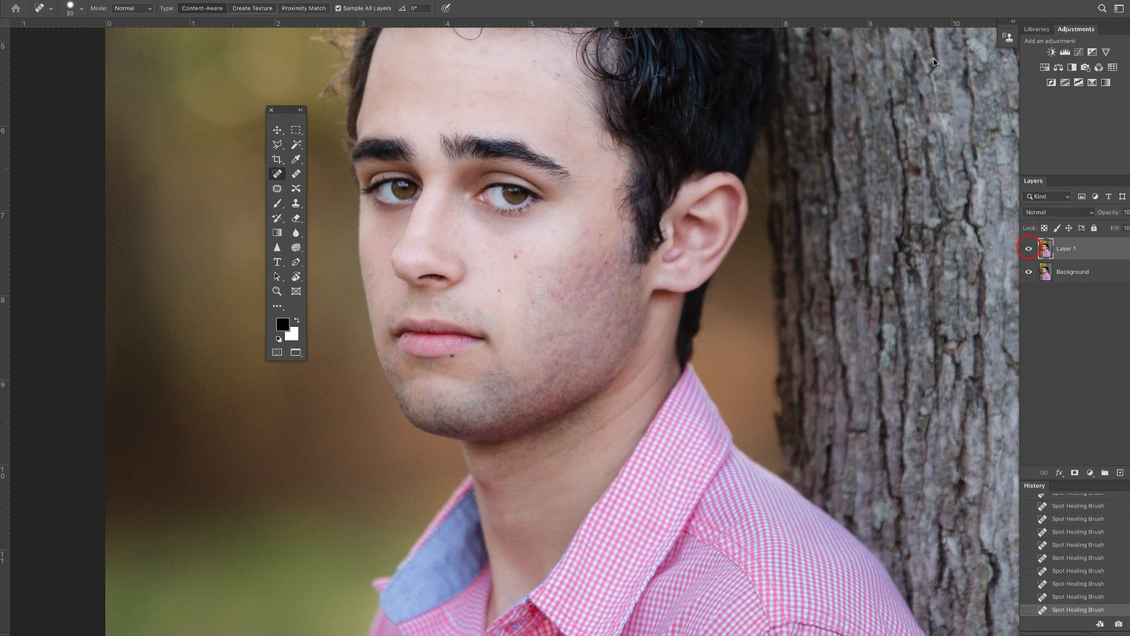
# Go over the blotchy patch between the cheekbone and the jaw with the Spot Healing Brush.
pyautogui.click(591, 282)
pyautogui.click(589, 289)
pyautogui.click(607, 287)
pyautogui.click(590, 306)
pyautogui.click(552, 336)
pyautogui.click(556, 351)
pyautogui.click(615, 350)
pyautogui.click(624, 318)
pyautogui.click(615, 297)
# Check the healed cheek against the original by toggling Layer 1's visibility.
pyautogui.click(1028, 248)
pyautogui.click(1028, 248)
pyautogui.click(1028, 248)
pyautogui.click(1028, 249)
# Add an empty layer above Layer 1 and switch to the Brush tool.
pyautogui.hotkey('ctrl', 'alt', 'shift', 'n')
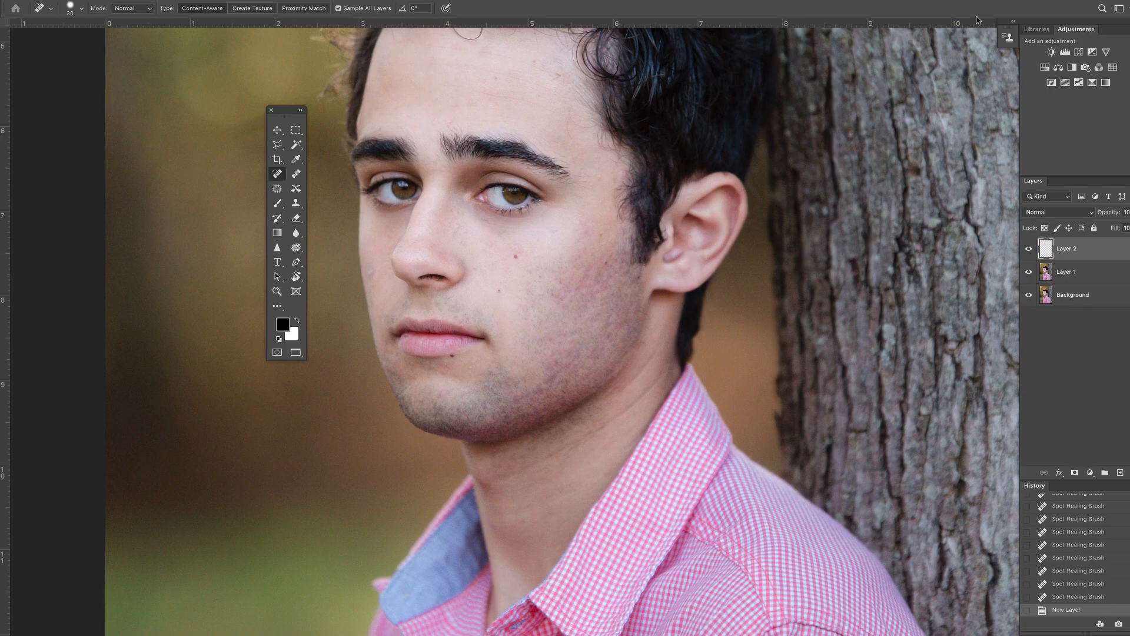
pyautogui.press('b')
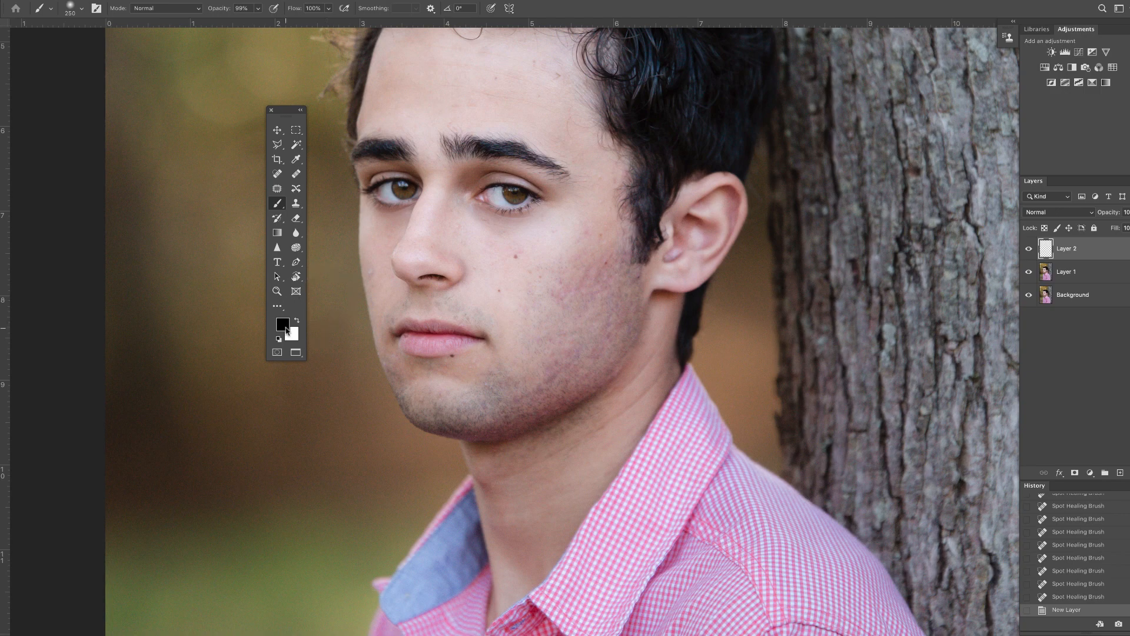
# Sample a neutral tan skin tone with hue 19° from the reddened cheek as the foreground colour and return to the Brush.
pyautogui.click(284, 325)
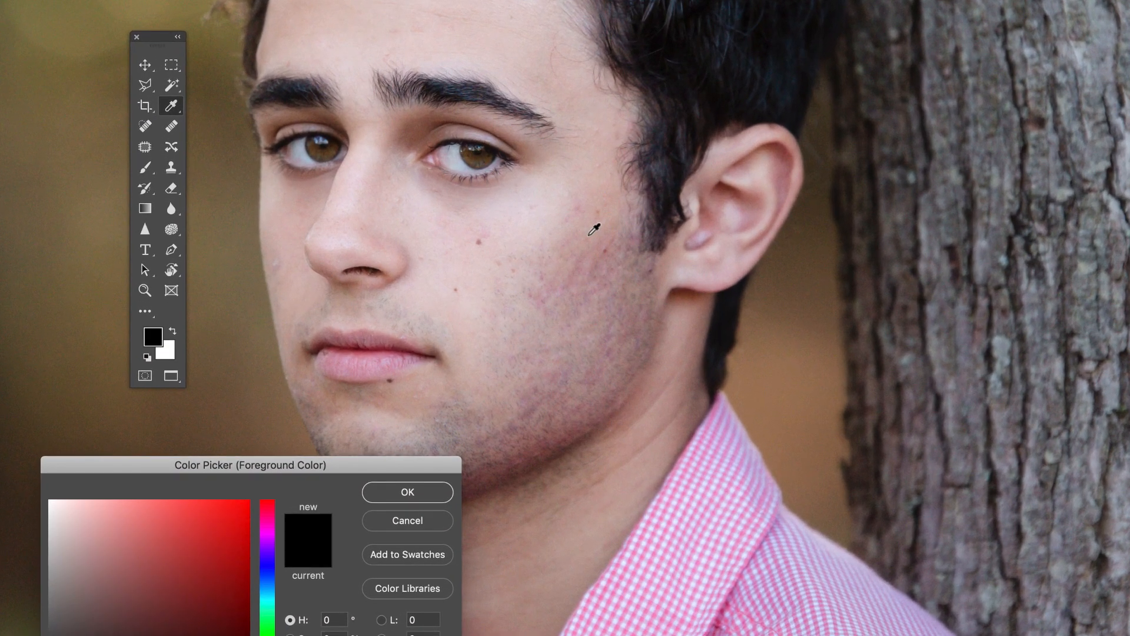
pyautogui.click(594, 252)
pyautogui.moveTo(587, 235); pyautogui.dragTo(547, 240)
pyautogui.click(478, 312)
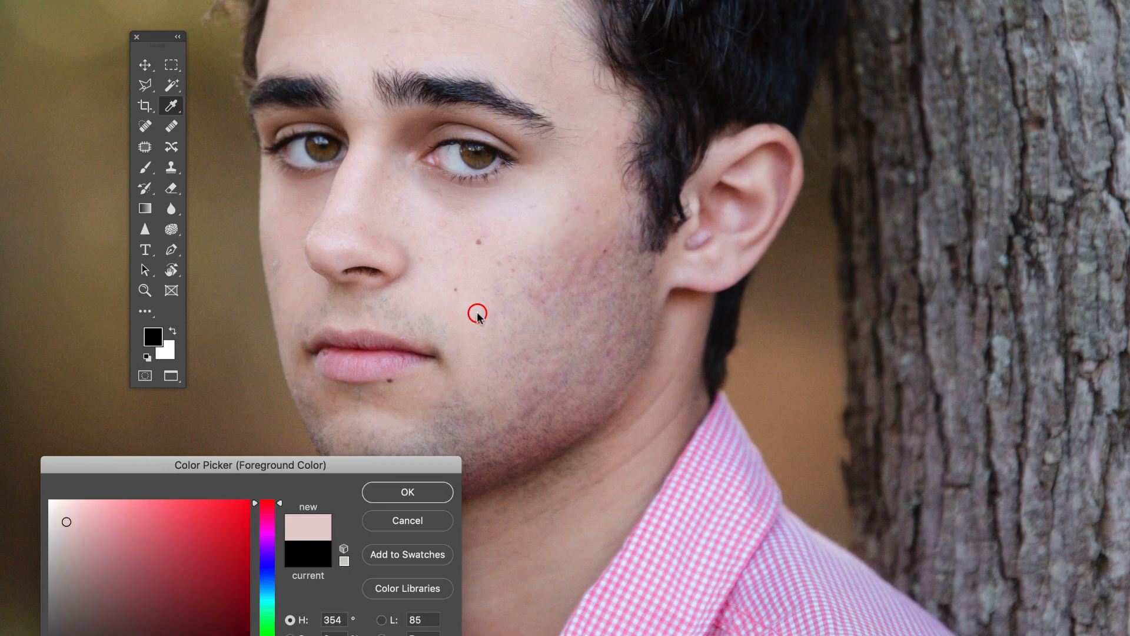
pyautogui.click(485, 294)
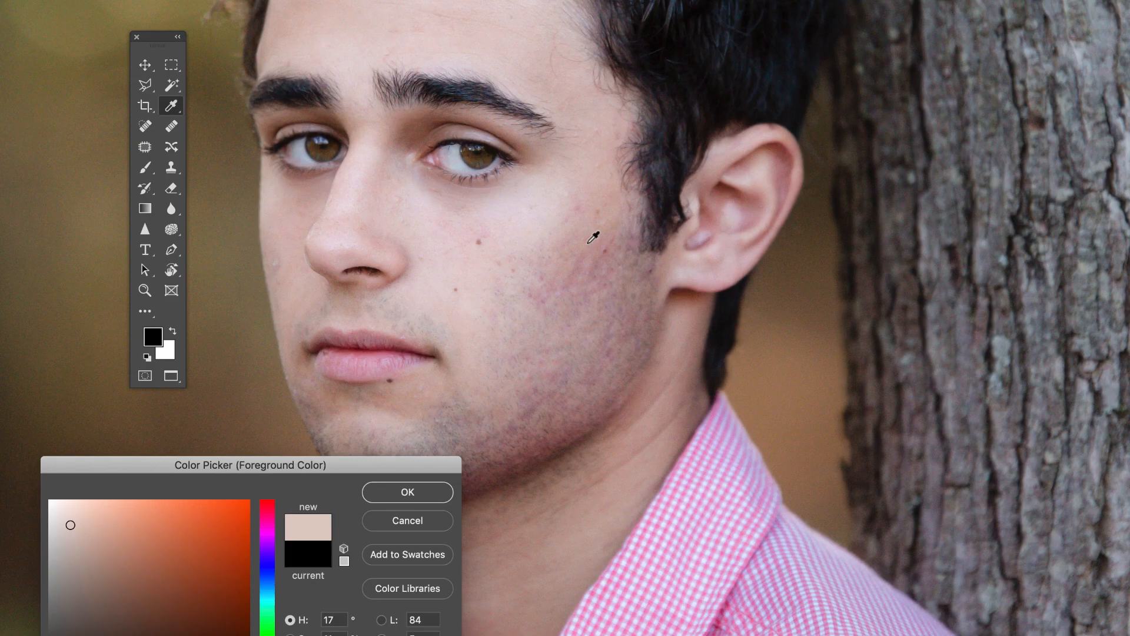
pyautogui.click(538, 219)
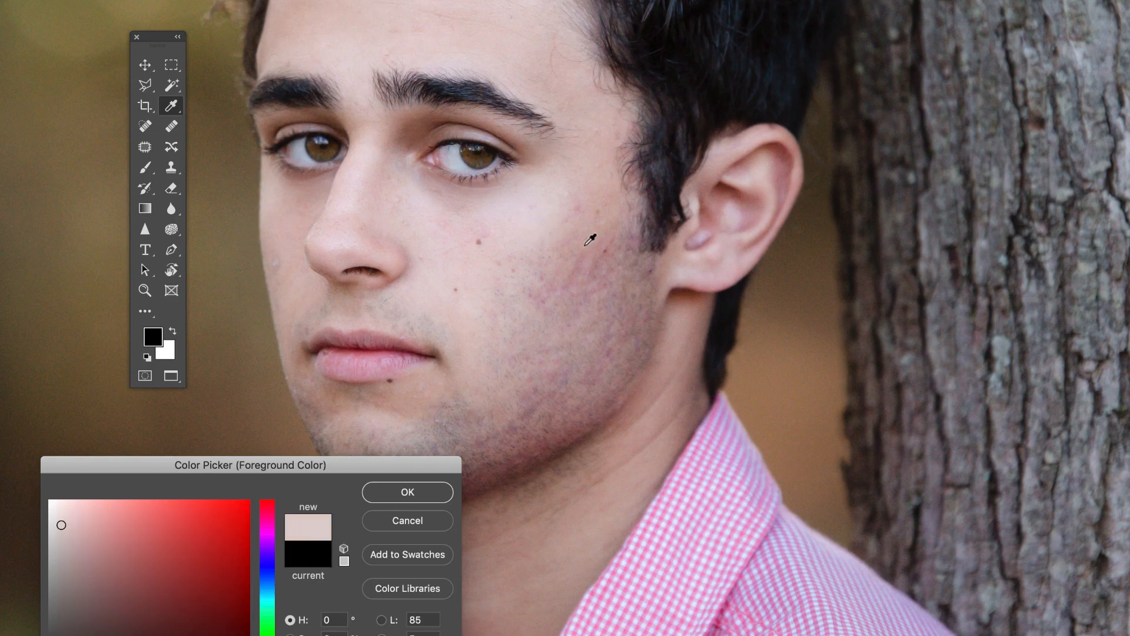
pyautogui.click(588, 273)
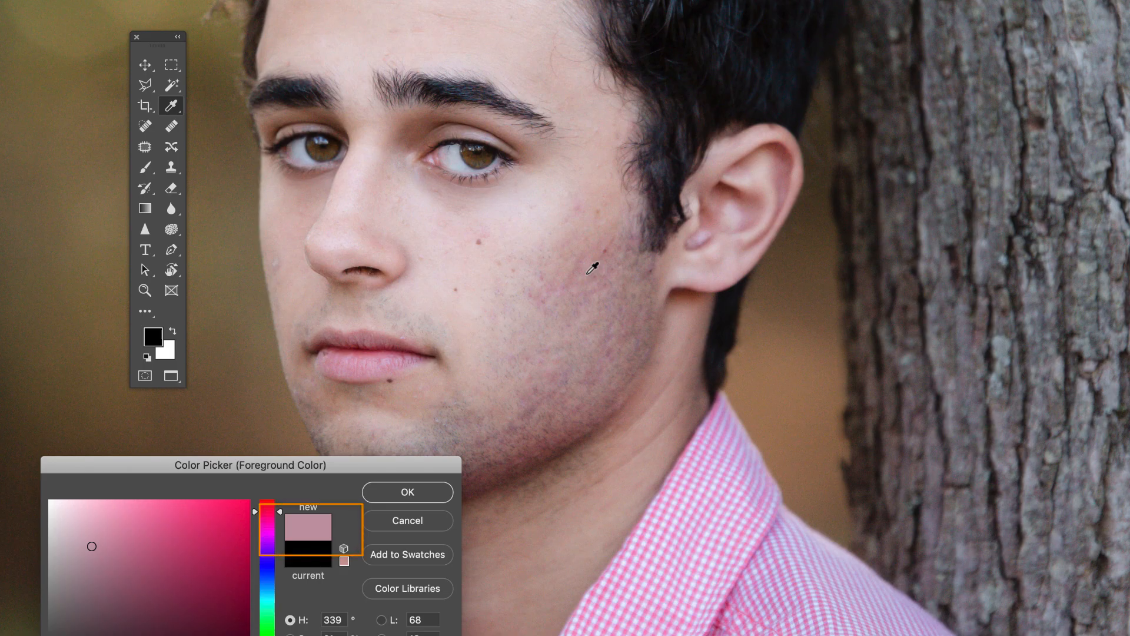
pyautogui.click(567, 267)
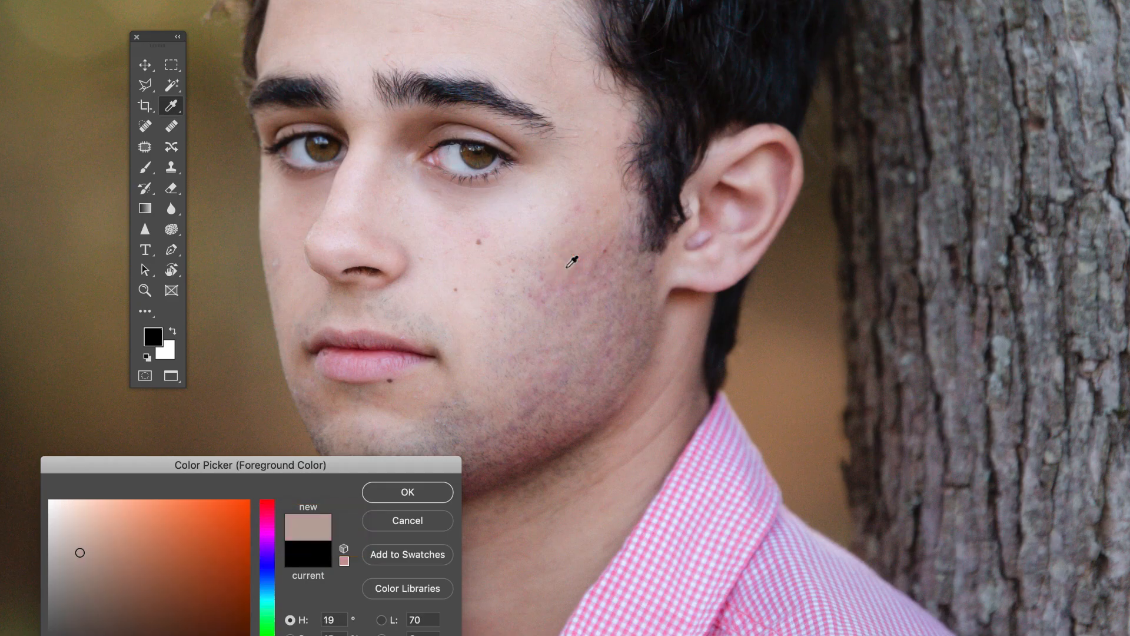
pyautogui.click(425, 491)
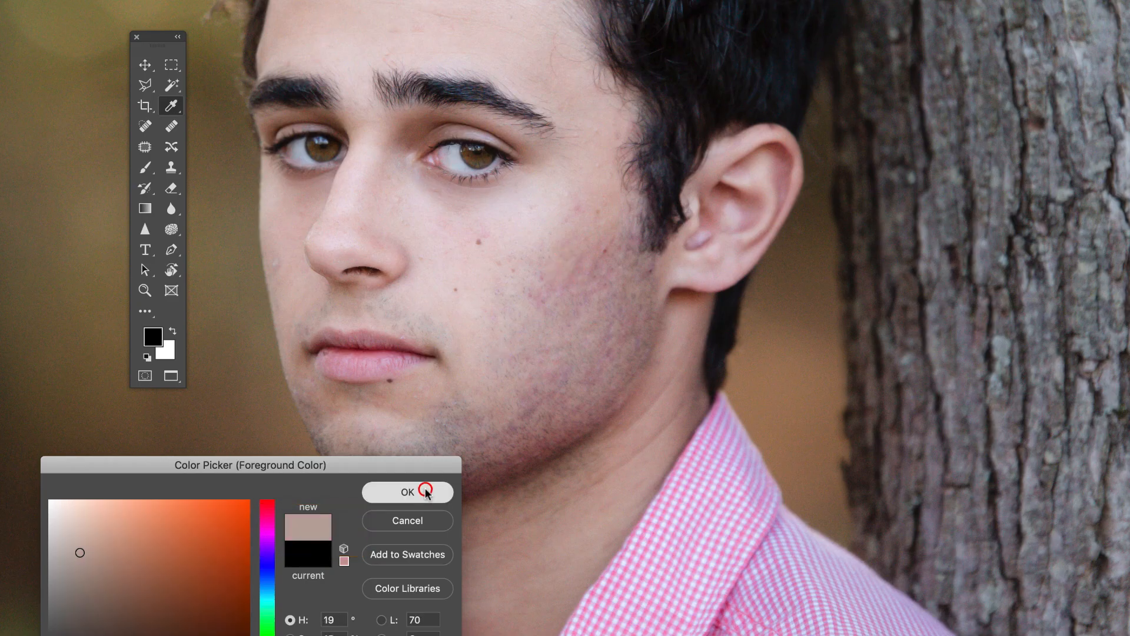
pyautogui.press('b')
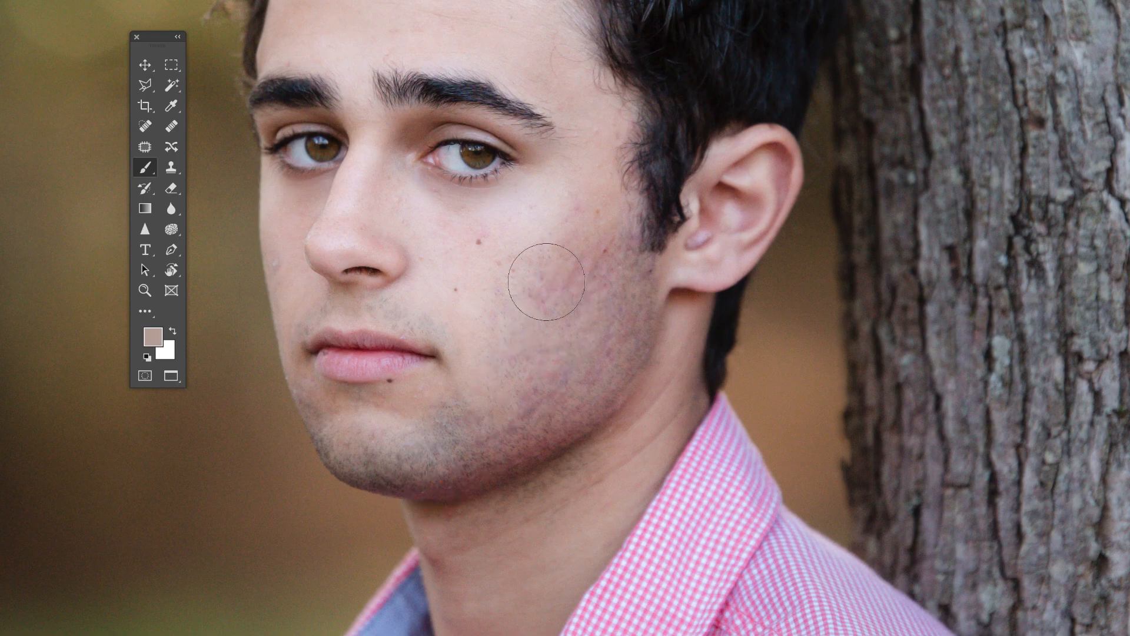
# Paint the sampled skin tone over the blotchy cheek on Layer 2 and set the layer's blend mode to Color.
pyautogui.moveTo(544, 281)
pyautogui.mouseDown()
pyautogui.moveTo(565, 252)
pyautogui.moveTo(595, 259)
pyautogui.moveTo(593, 317)
pyautogui.moveTo(608, 318)
pyautogui.moveTo(474, 412)
pyautogui.moveTo(547, 285)
pyautogui.moveTo(604, 316)
pyautogui.moveTo(499, 429)
pyautogui.moveTo(592, 285)
pyautogui.moveTo(634, 291)
pyautogui.mouseUp()
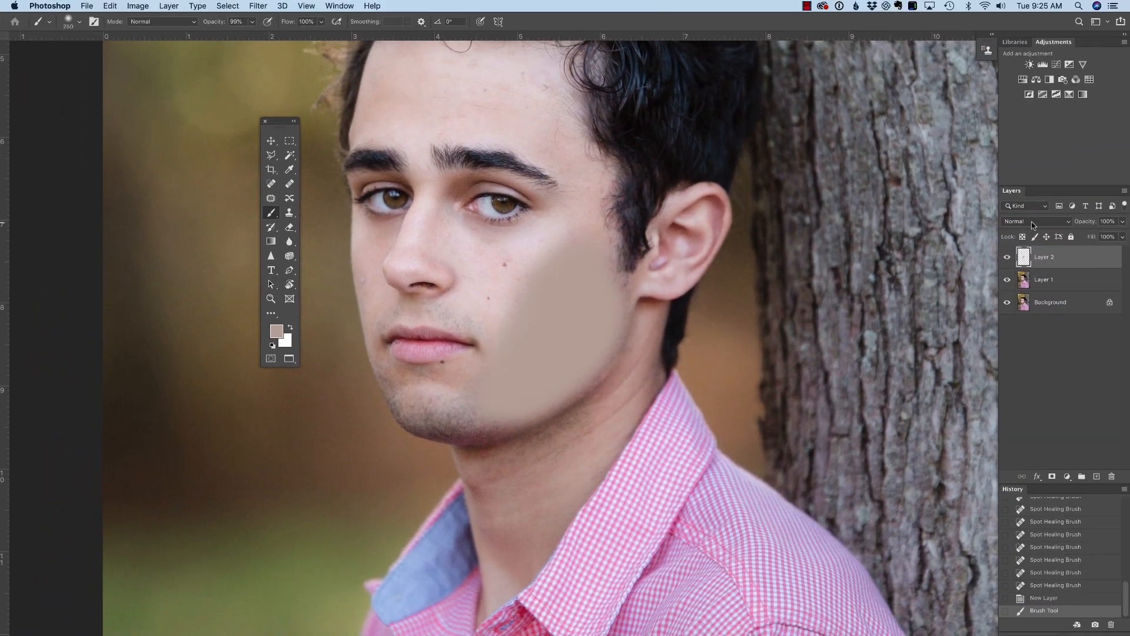
pyautogui.click(1031, 222)
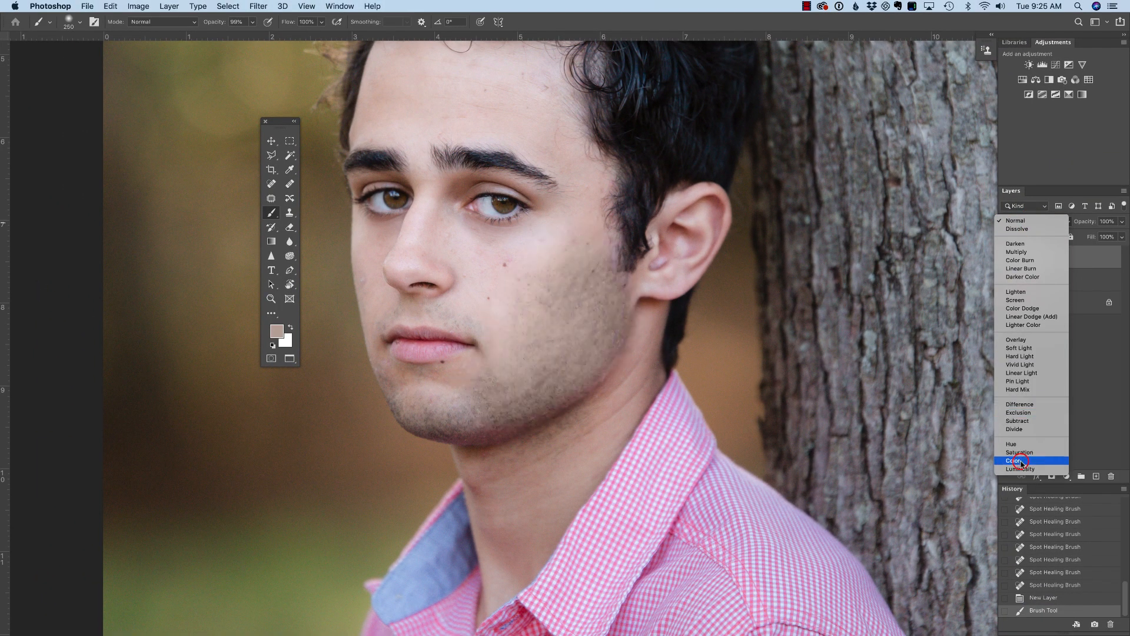
pyautogui.click(1021, 463)
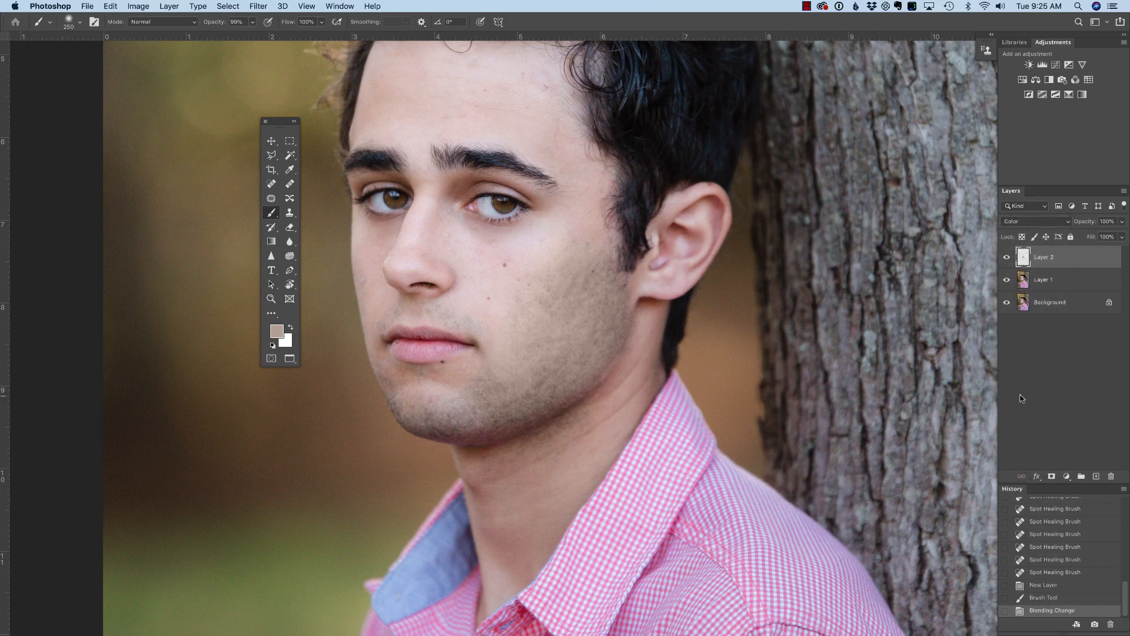
# Compare the cheek with and without the painted colour by toggling Layer 2's visibility.
pyautogui.click(1007, 257)
pyautogui.click(1008, 258)
pyautogui.click(1009, 257)
pyautogui.click(1009, 257)
pyautogui.click(1008, 257)
pyautogui.click(1009, 258)
pyautogui.click(1009, 257)
pyautogui.click(1008, 258)
pyautogui.click(1009, 257)
# Lower Layer 2's opacity to 57% and compare the retouched portrait with the Background layer alone.
pyautogui.moveTo(1086, 223); pyautogui.dragTo(1067, 223)
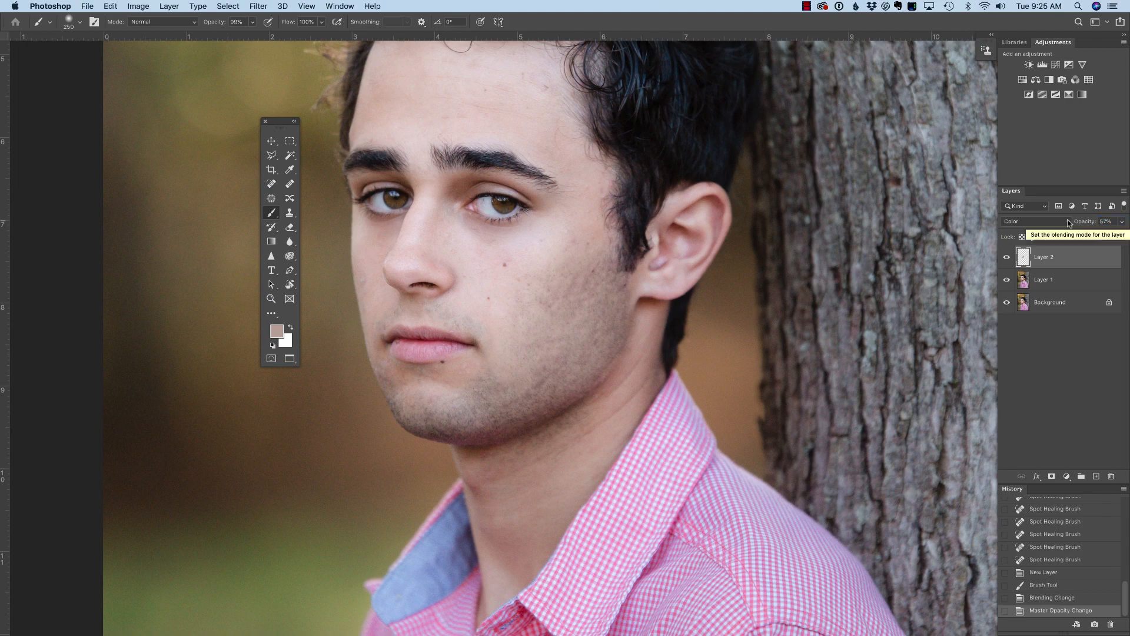
pyautogui.press('super+minus')
pyautogui.press('super+minus')
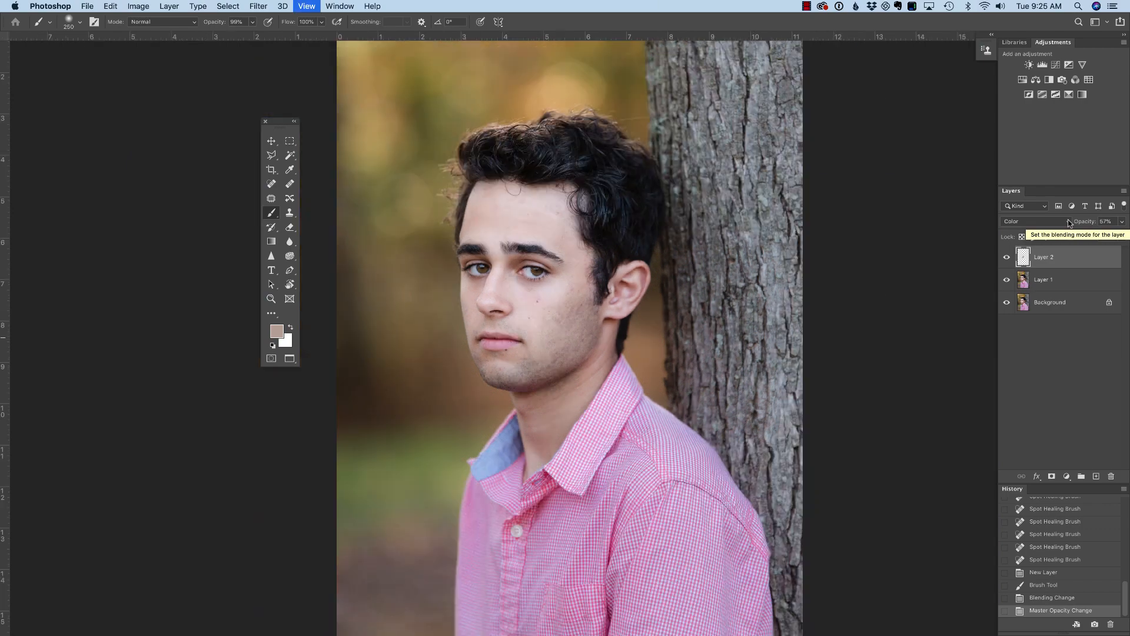
pyautogui.keyDown('alt'); pyautogui.click(1007, 303); pyautogui.keyUp('alt')
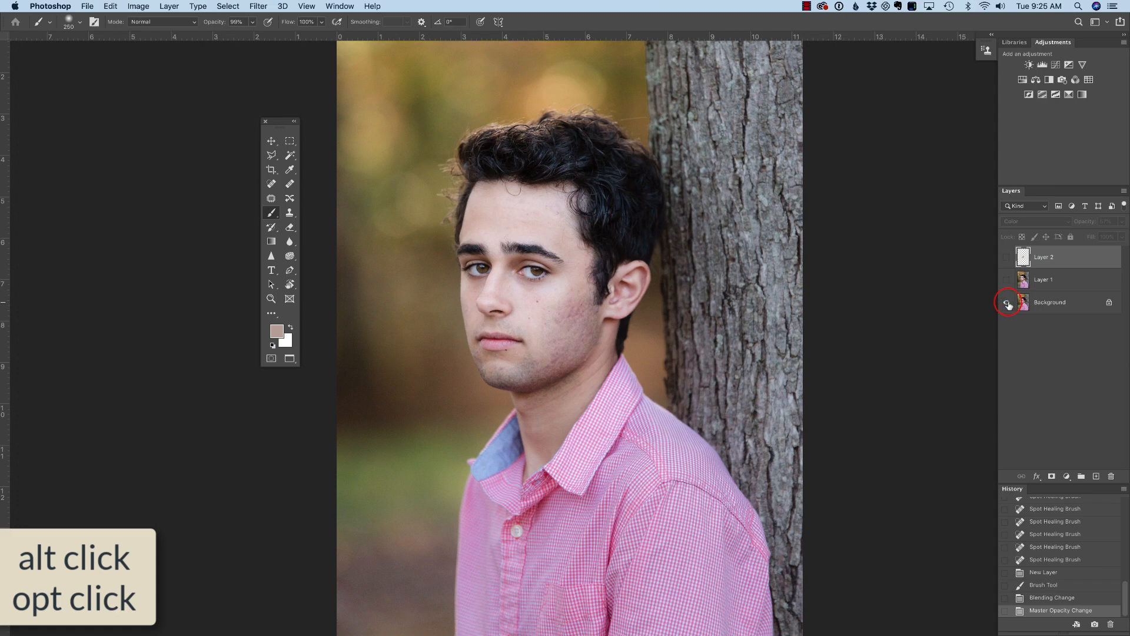
pyautogui.keyDown('alt'); pyautogui.click(1007, 303); pyautogui.keyUp('alt')
pyautogui.keyDown('alt'); pyautogui.click(1007, 302); pyautogui.keyUp('alt')
pyautogui.keyDown('alt'); pyautogui.click(1006, 303); pyautogui.keyUp('alt')
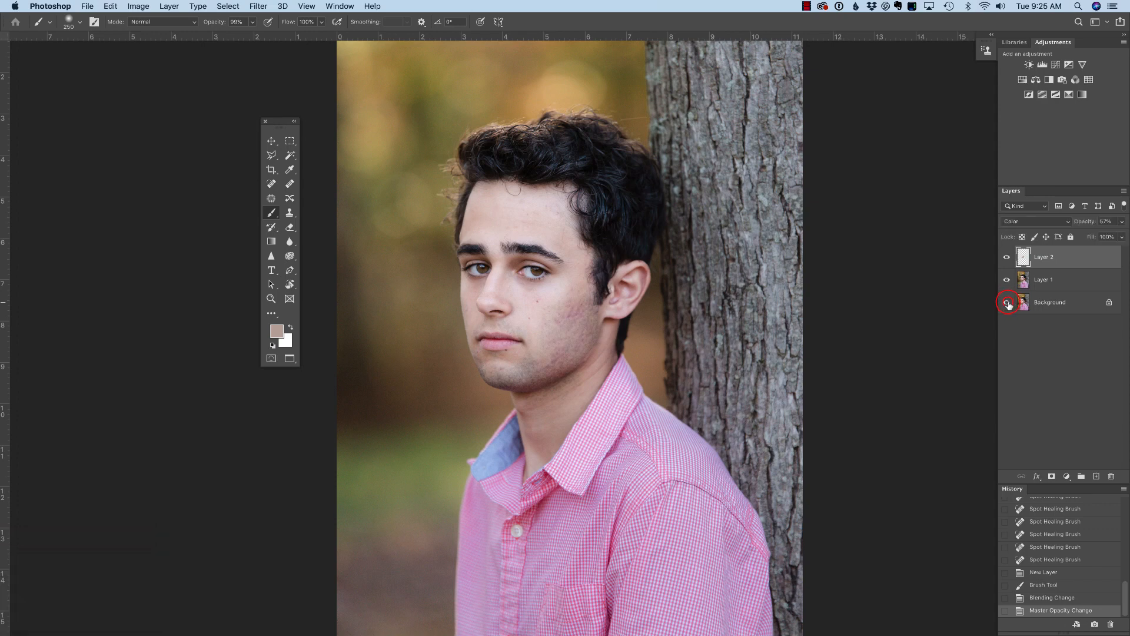
pyautogui.keyDown('alt'); pyautogui.click(1007, 302); pyautogui.keyUp('alt')
pyautogui.keyDown('alt'); pyautogui.click(1007, 302); pyautogui.keyUp('alt')
pyautogui.keyDown('alt'); pyautogui.click(1007, 302); pyautogui.keyUp('alt')
pyautogui.keyDown('alt'); pyautogui.click(1007, 303); pyautogui.keyUp('alt')
# Set Layer 2's opacity to 47%.
pyautogui.moveTo(1085, 226); pyautogui.dragTo(1082, 223)
pyautogui.press('super+equal')
pyautogui.press('super+equal')
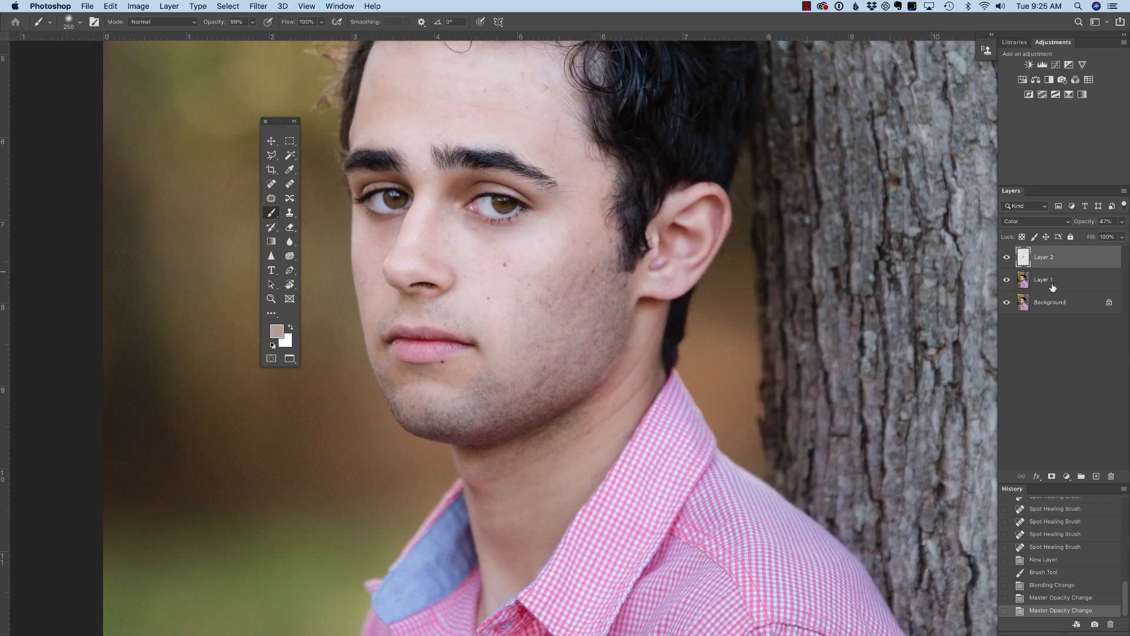
# Compare the retouched face with the original up close by repeatedly isolating the Background layer.
pyautogui.keyDown('alt'); pyautogui.click(1007, 303); pyautogui.keyUp('alt')
pyautogui.keyDown('alt'); pyautogui.click(1007, 303); pyautogui.keyUp('alt')
pyautogui.keyDown('alt'); pyautogui.click(1007, 302); pyautogui.keyUp('alt')
pyautogui.keyDown('alt'); pyautogui.click(1007, 302); pyautogui.keyUp('alt')
pyautogui.keyDown('alt'); pyautogui.click(1007, 302); pyautogui.keyUp('alt')
pyautogui.keyDown('alt'); pyautogui.click(1007, 302); pyautogui.keyUp('alt')
pyautogui.keyDown('alt'); pyautogui.click(1007, 303); pyautogui.keyUp('alt')
pyautogui.keyDown('alt'); pyautogui.click(1007, 302); pyautogui.keyUp('alt')
# Merge all visible layers and run the Retouch - Distance action from the Flourish Academy Retouch set.
pyautogui.press('super+minus')
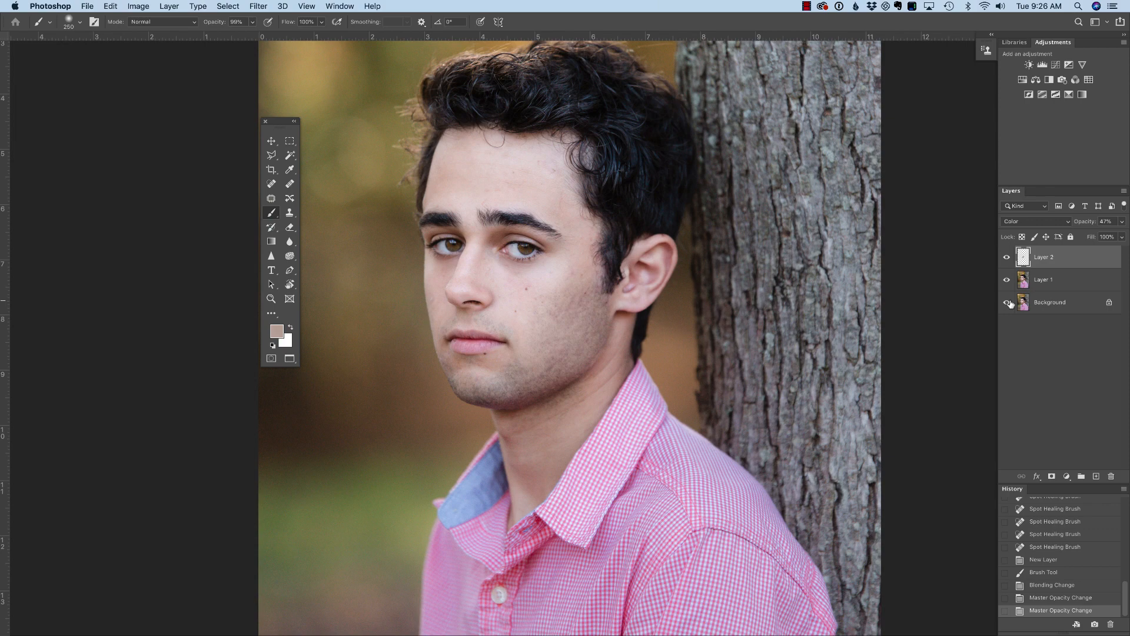
pyautogui.press('super+shift+e')
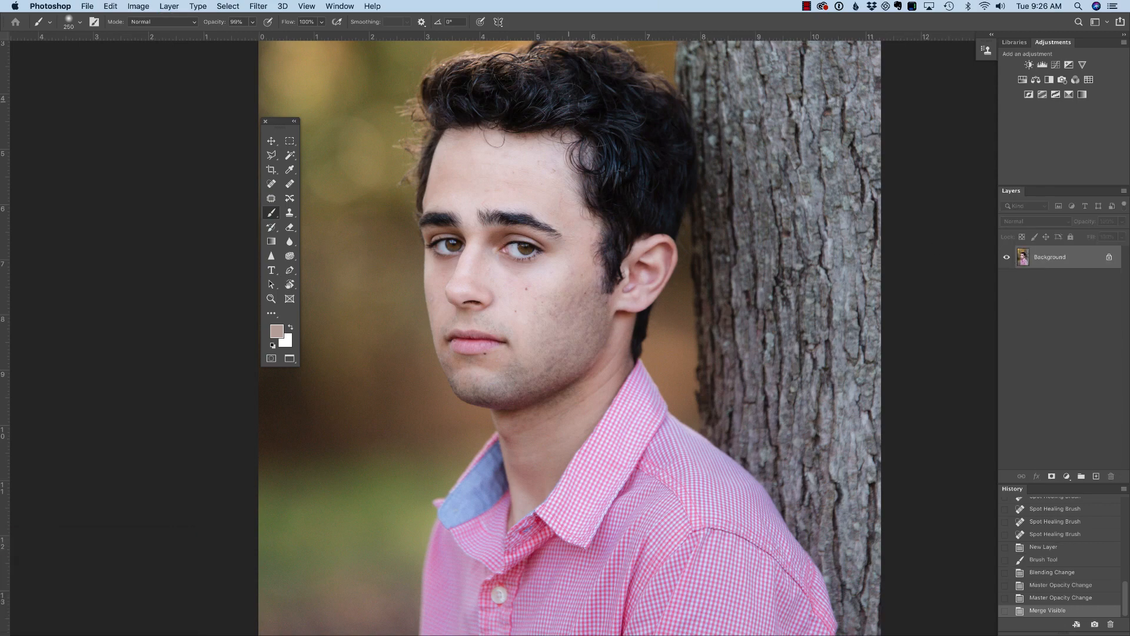
pyautogui.click(340, 7)
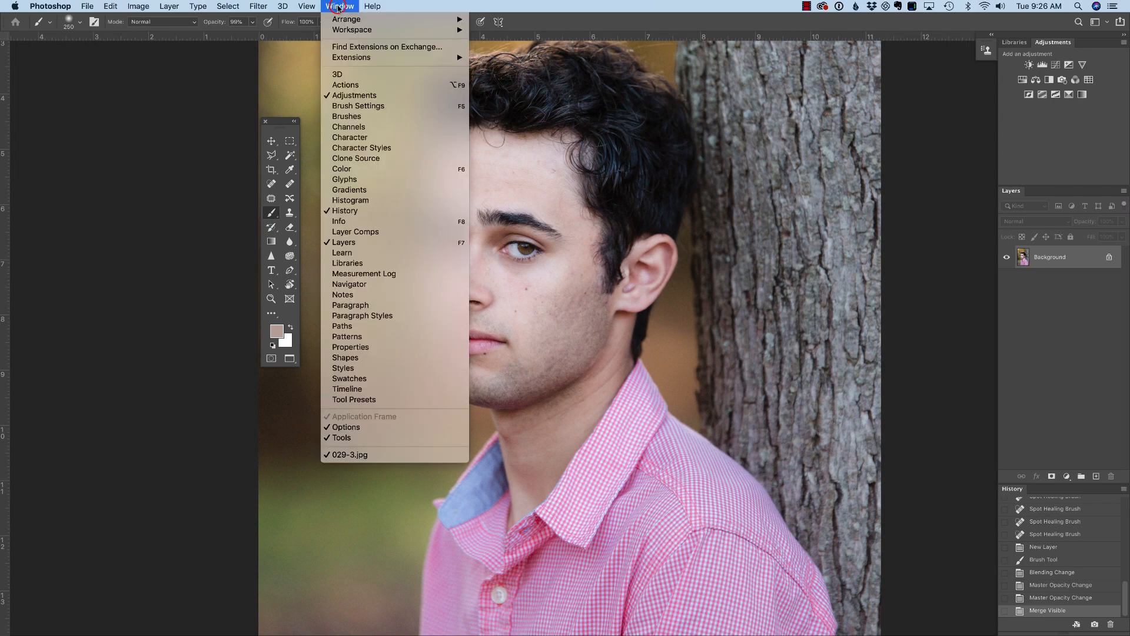
pyautogui.click(353, 84)
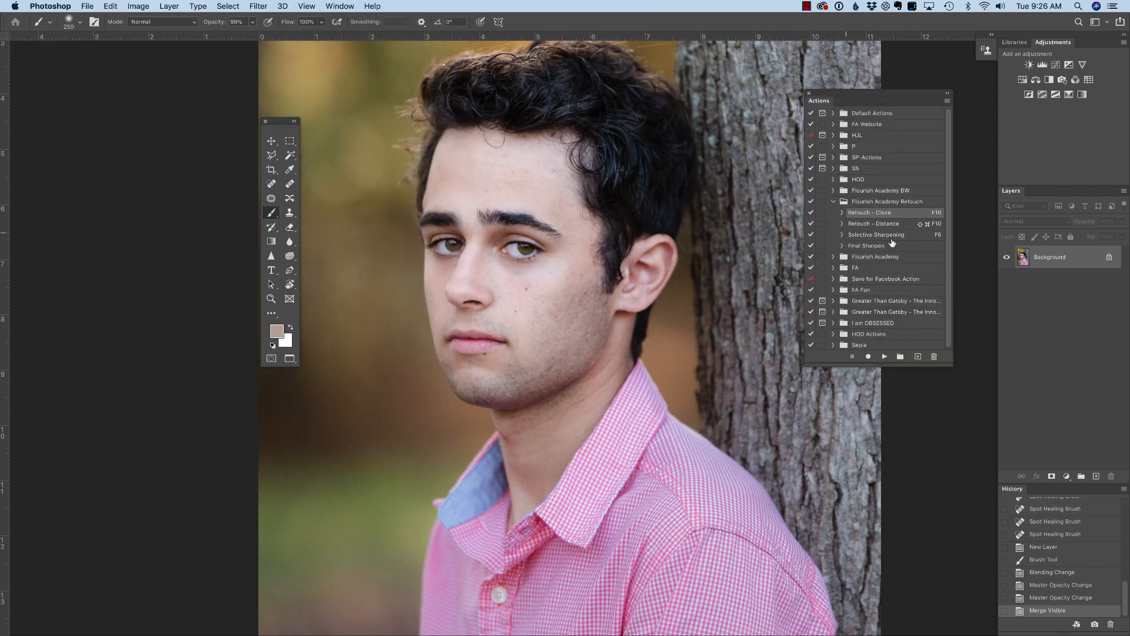
pyautogui.click(902, 224)
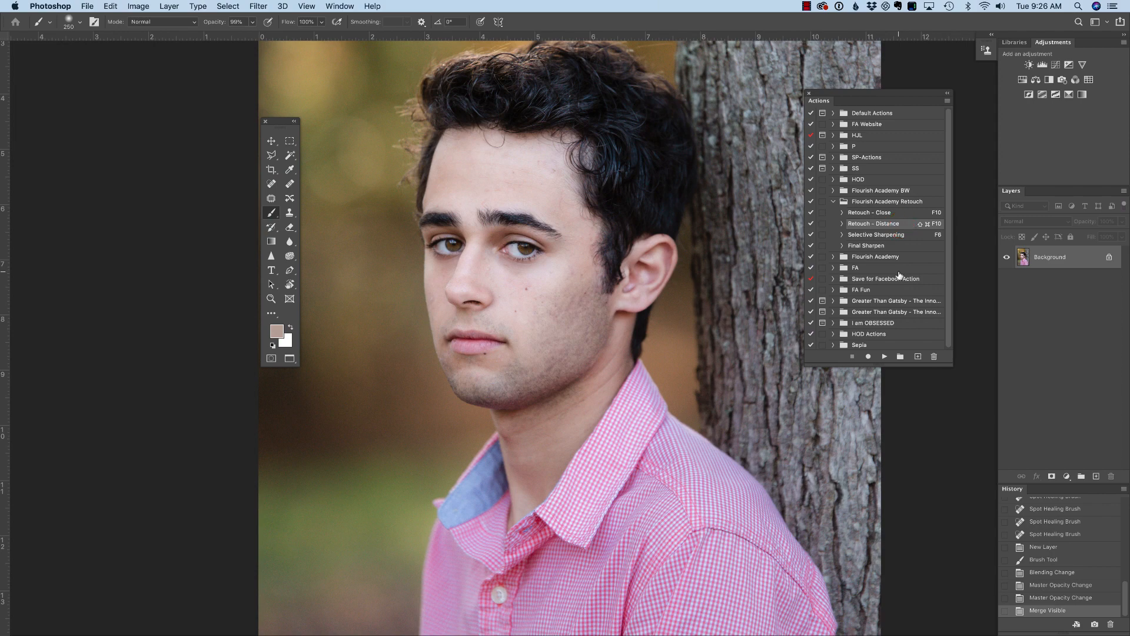
pyautogui.click(884, 356)
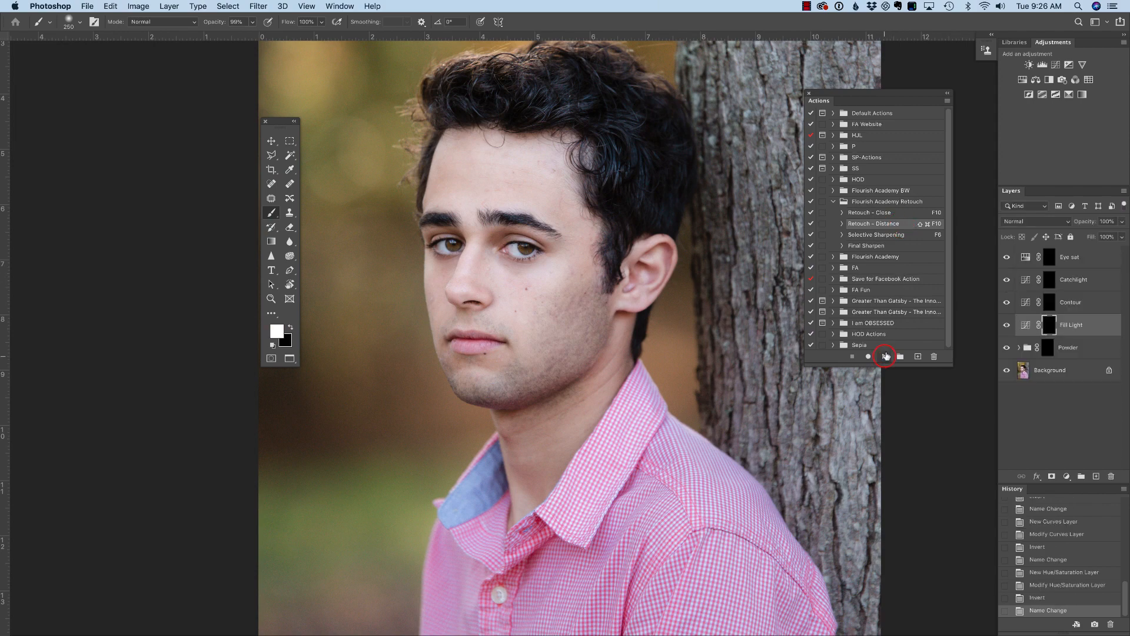
# Paint white over the cheek on the Powder group's mask and mask the effect off the adjacent eye with black.
pyautogui.click(1051, 349)
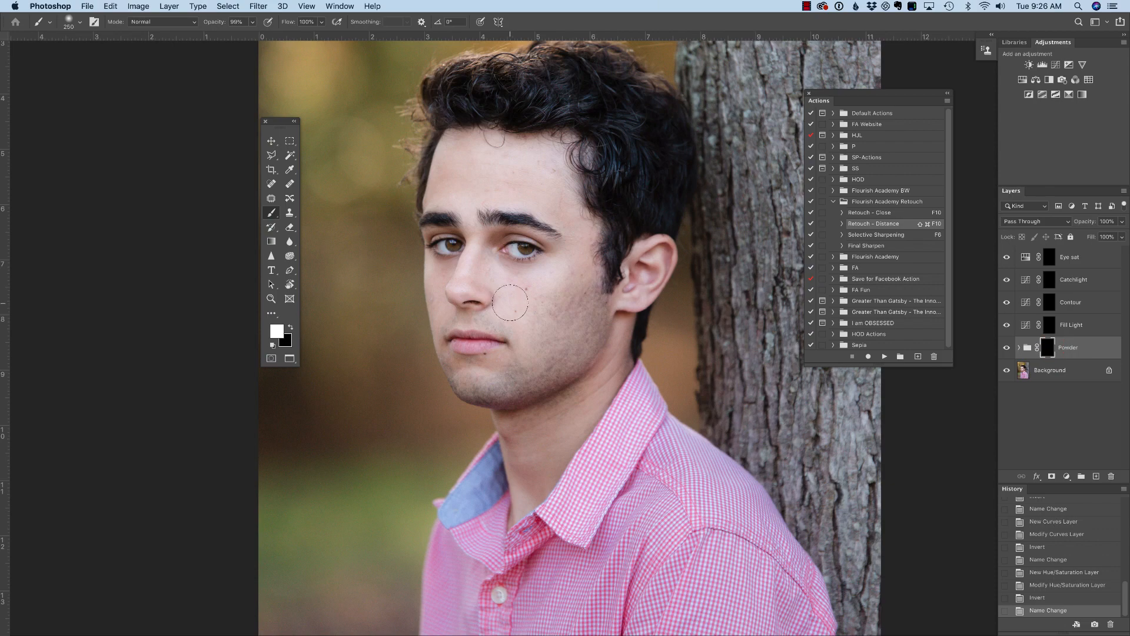
pyautogui.click(537, 297)
pyautogui.moveTo(570, 343)
pyautogui.mouseDown()
pyautogui.moveTo(546, 342)
pyautogui.moveTo(521, 294)
pyautogui.moveTo(475, 272)
pyautogui.moveTo(541, 272)
pyautogui.mouseUp()
pyautogui.press('x')
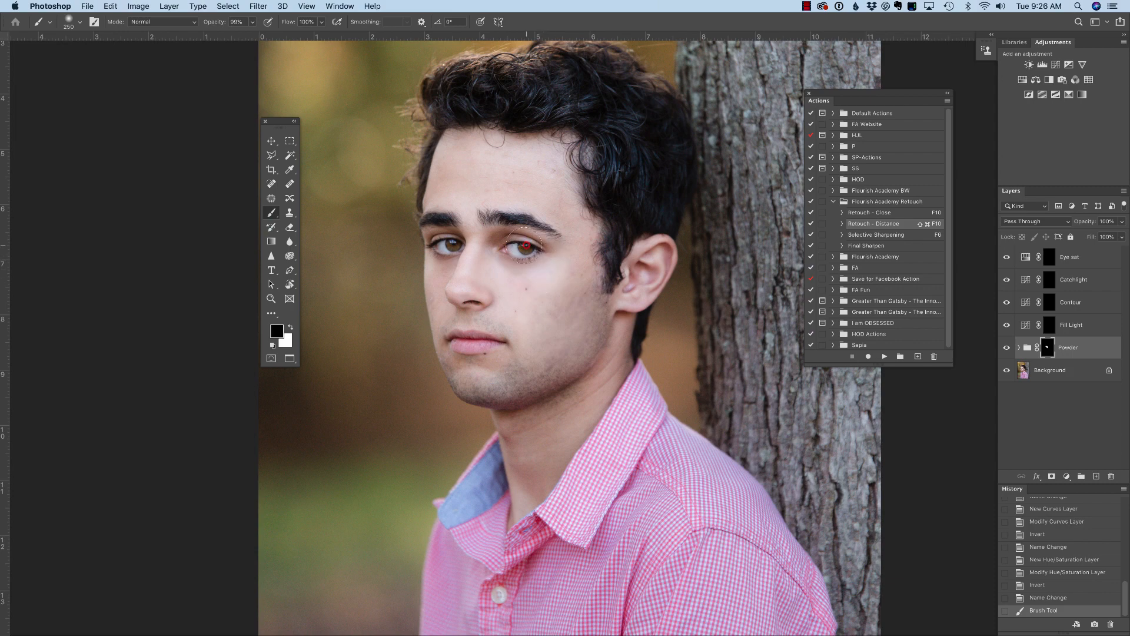
pyautogui.click(527, 245)
pyautogui.press('x')
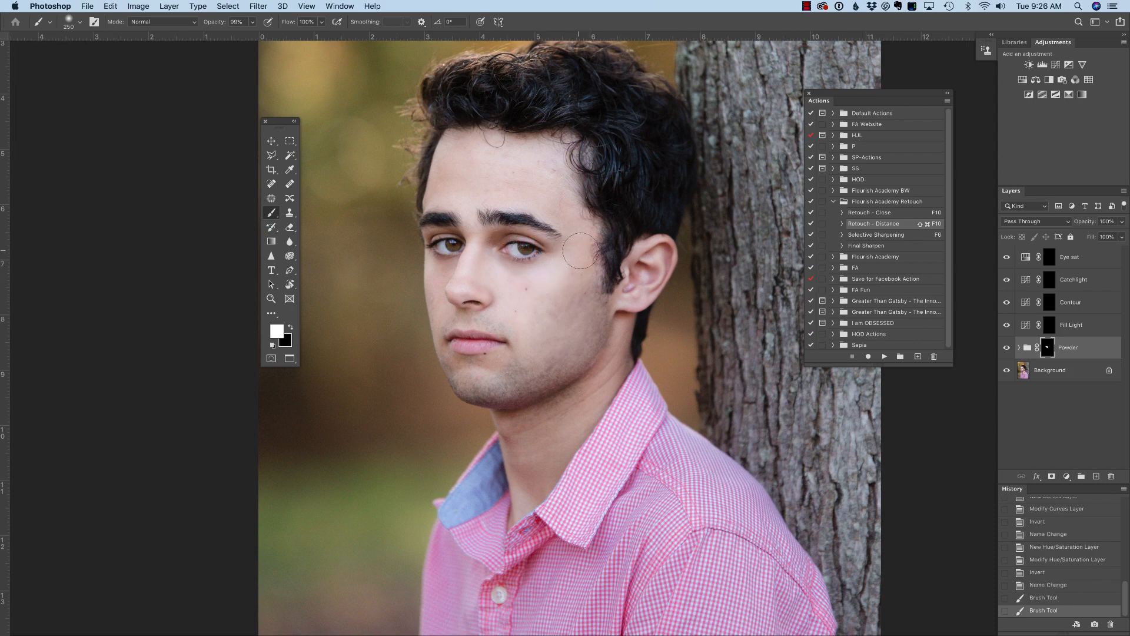
# Extend the Powder smoothing with white over the temple, forehead, nose, chin and outer cheek.
pyautogui.click(582, 233)
pyautogui.click(473, 187)
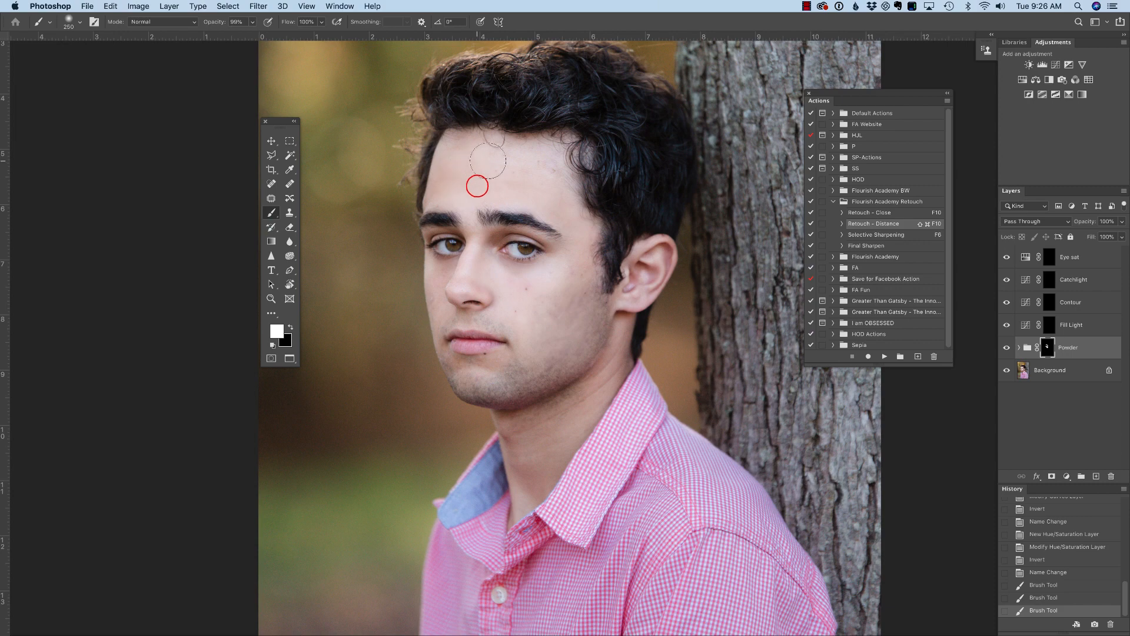
pyautogui.click(463, 275)
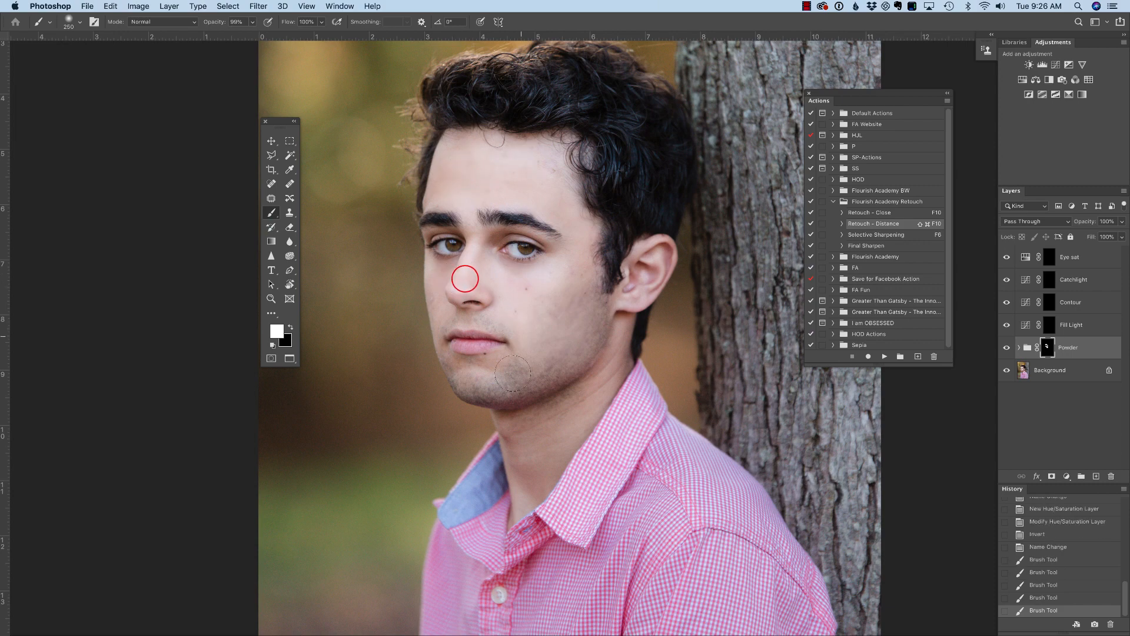
pyautogui.click(478, 379)
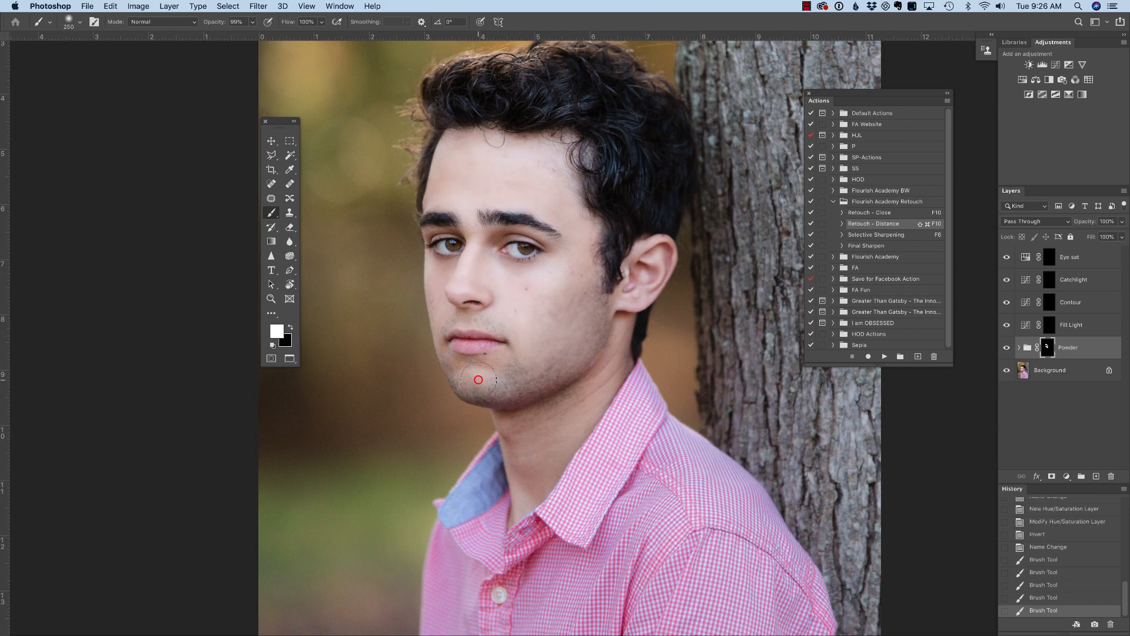
pyautogui.click(564, 293)
pyautogui.click(580, 260)
pyautogui.click(574, 242)
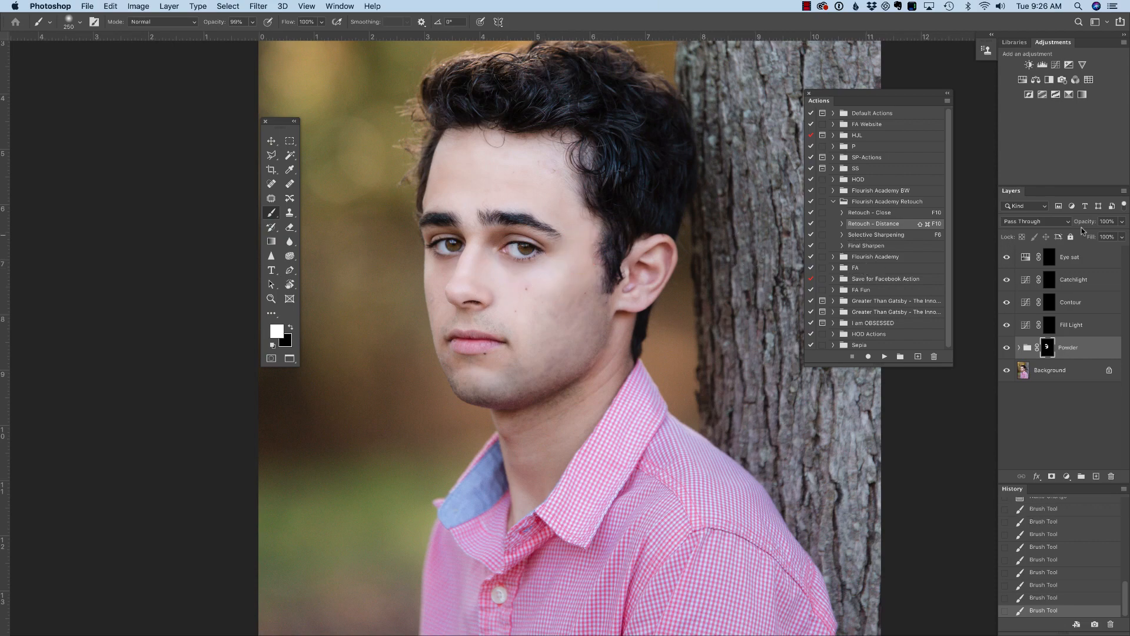
# Reduce the Powder group's opacity and check the skin smoothing by toggling the group's visibility.
pyautogui.moveTo(1085, 221); pyautogui.dragTo(1063, 221)
pyautogui.click(1007, 348)
pyautogui.click(1007, 348)
pyautogui.click(1007, 348)
pyautogui.press('super+plus')
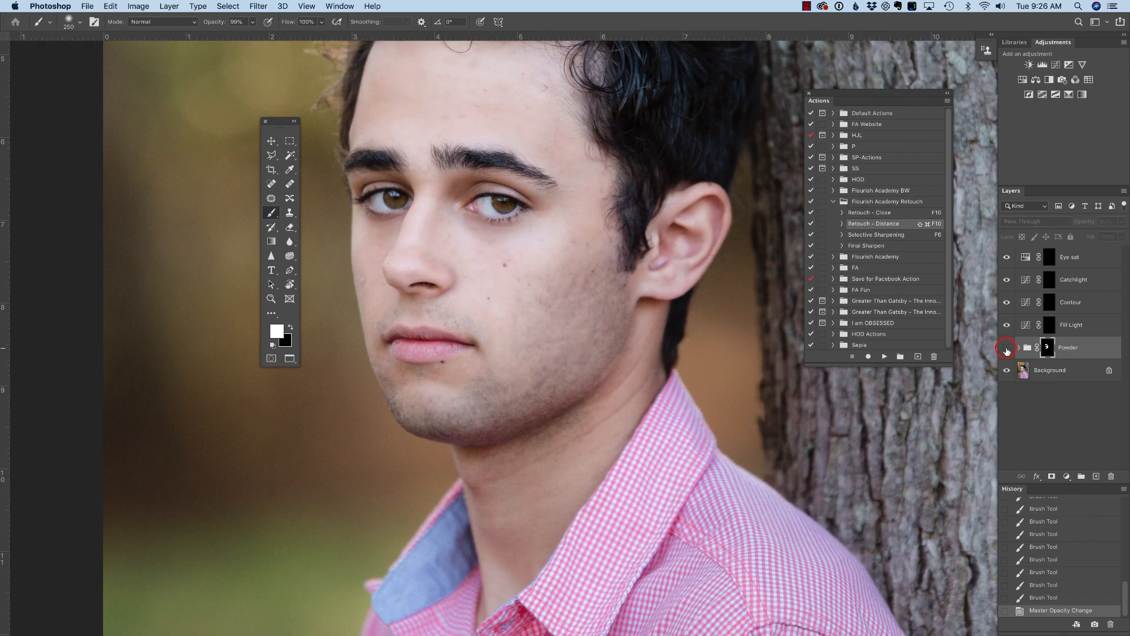
pyautogui.click(1006, 347)
# Set the Powder group's opacity to 32% and compare the portrait with and without the group.
pyautogui.moveTo(1085, 222); pyautogui.dragTo(1079, 224)
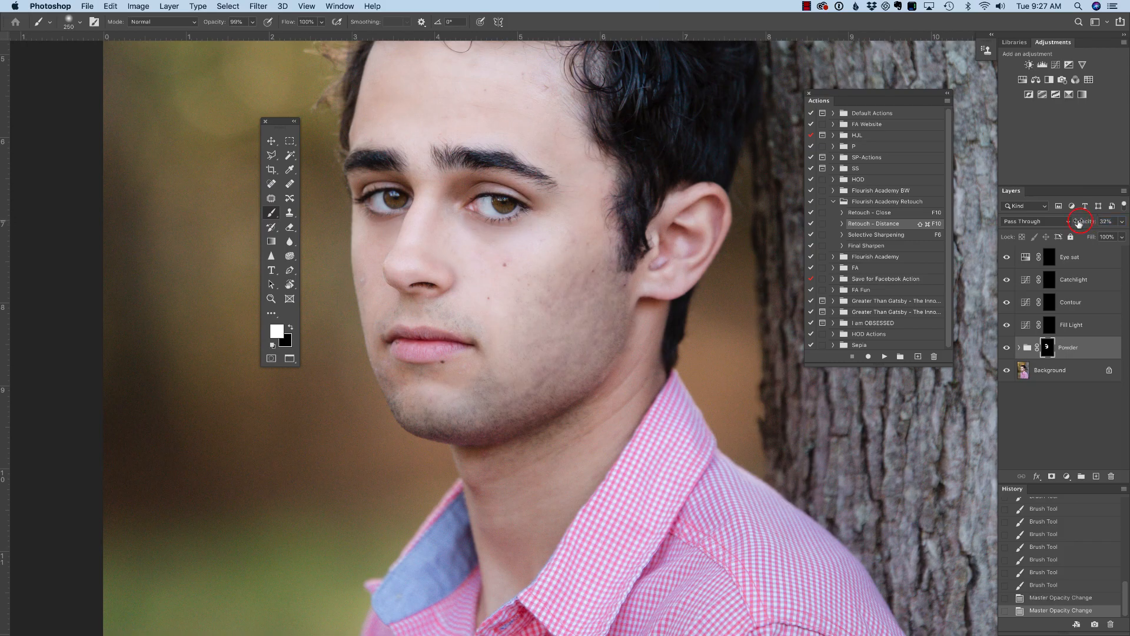
pyautogui.click(1007, 348)
pyautogui.click(1008, 348)
pyautogui.click(1007, 348)
pyautogui.press('super+minus')
pyautogui.press('super+minus')
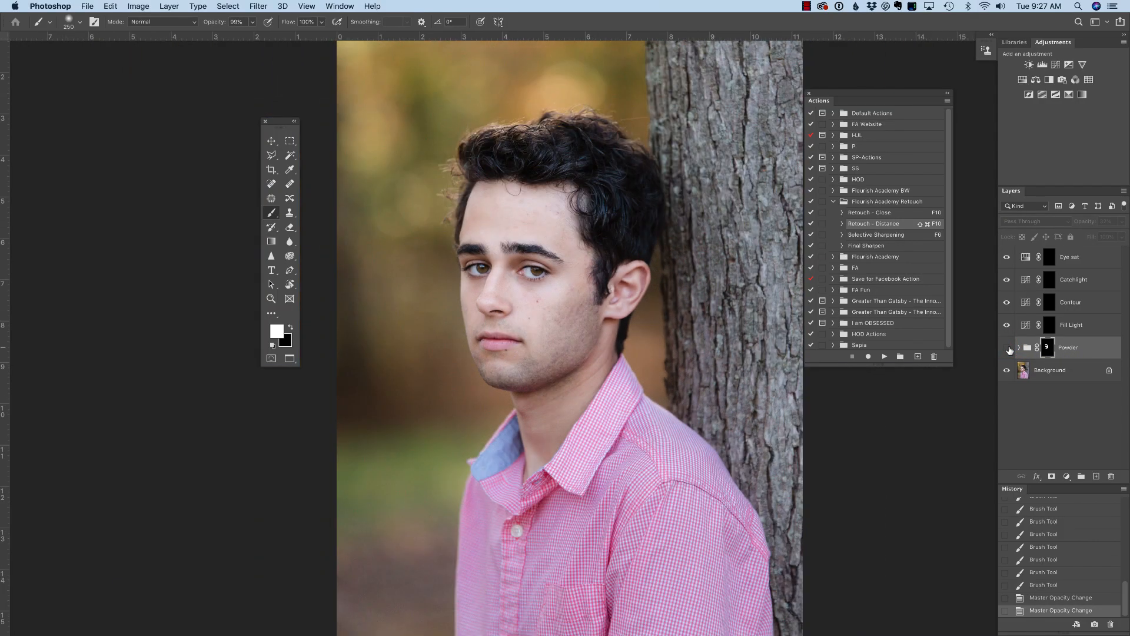